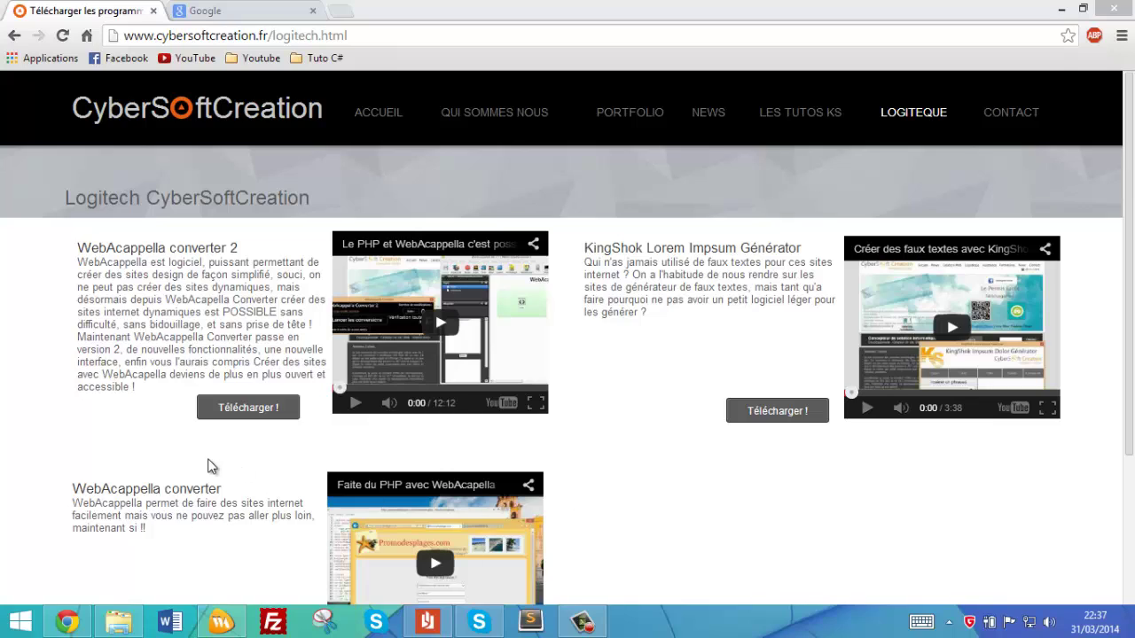
click(135, 560)
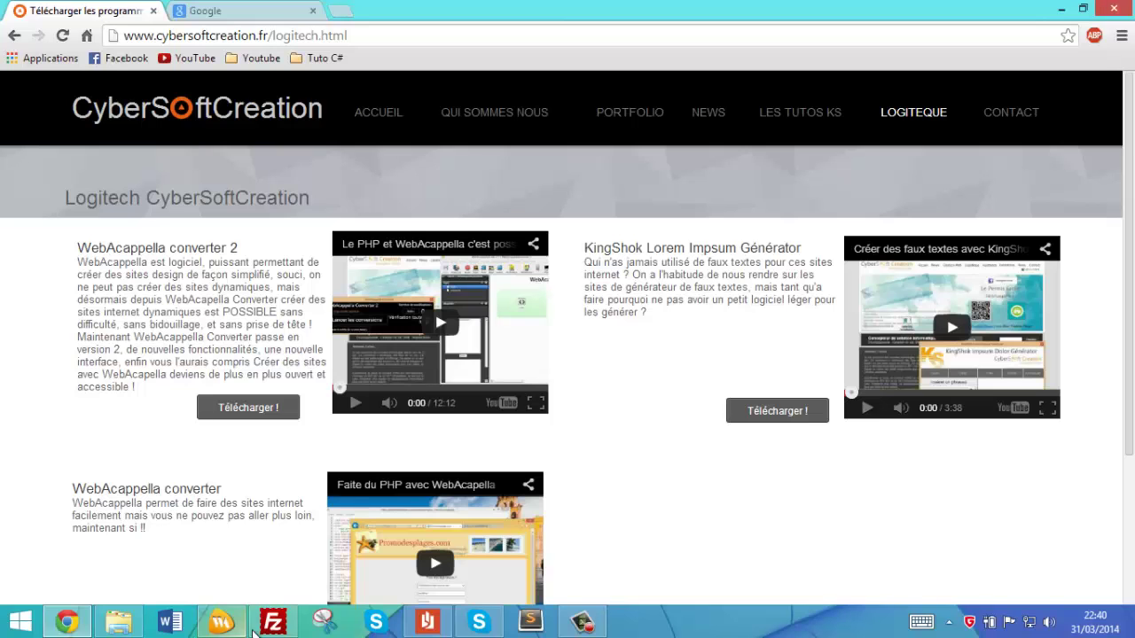
drag(348, 35, 272, 35)
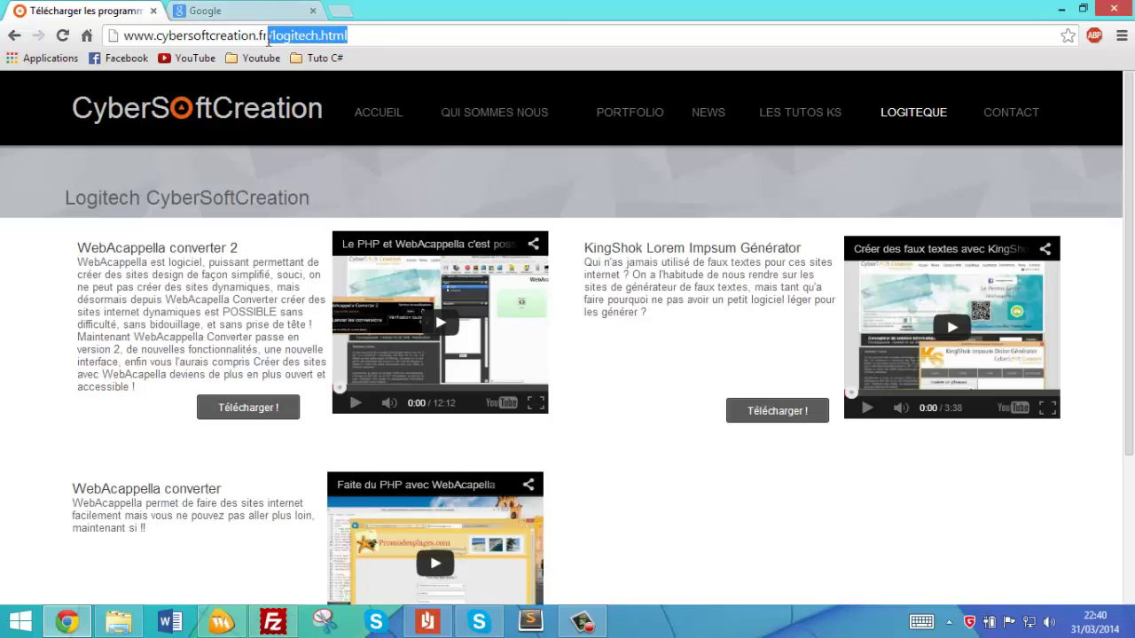
text(WACOL)
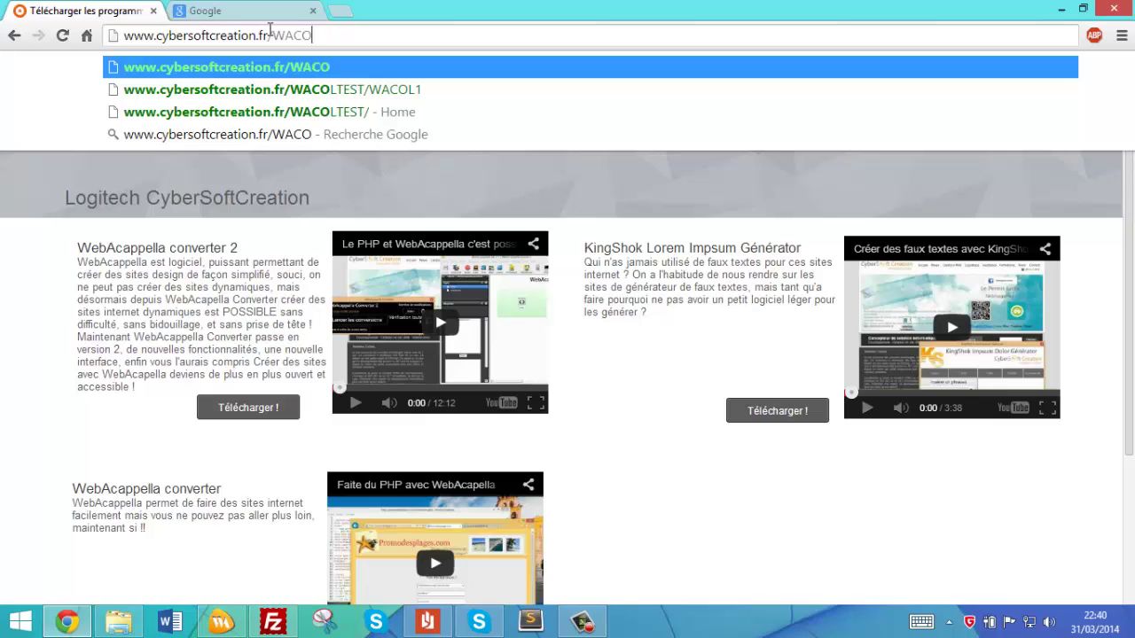
key(Return)
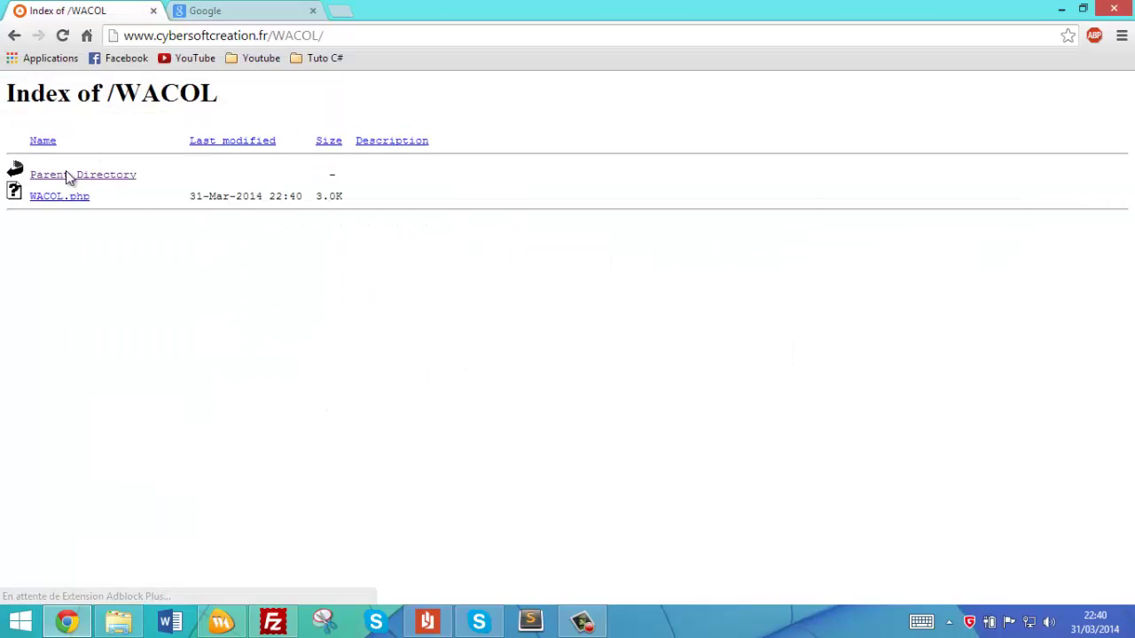
click(49, 197)
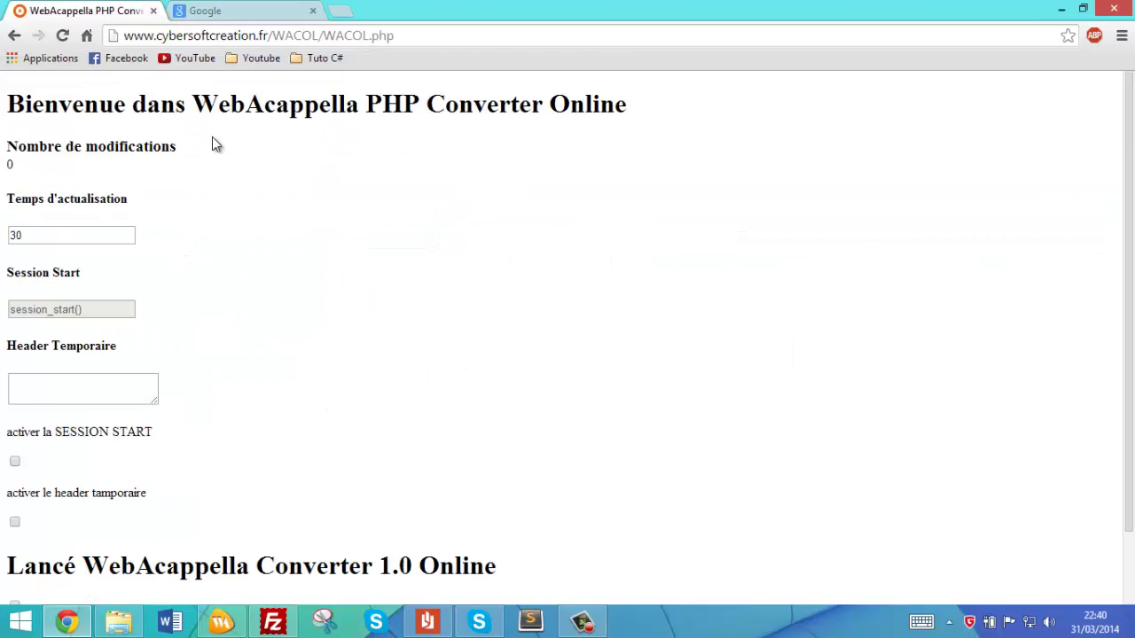
Examine the settings form of the WebAcappella PHP Converter Online page from beginning to end.
scroll(208, 156, down, 2)
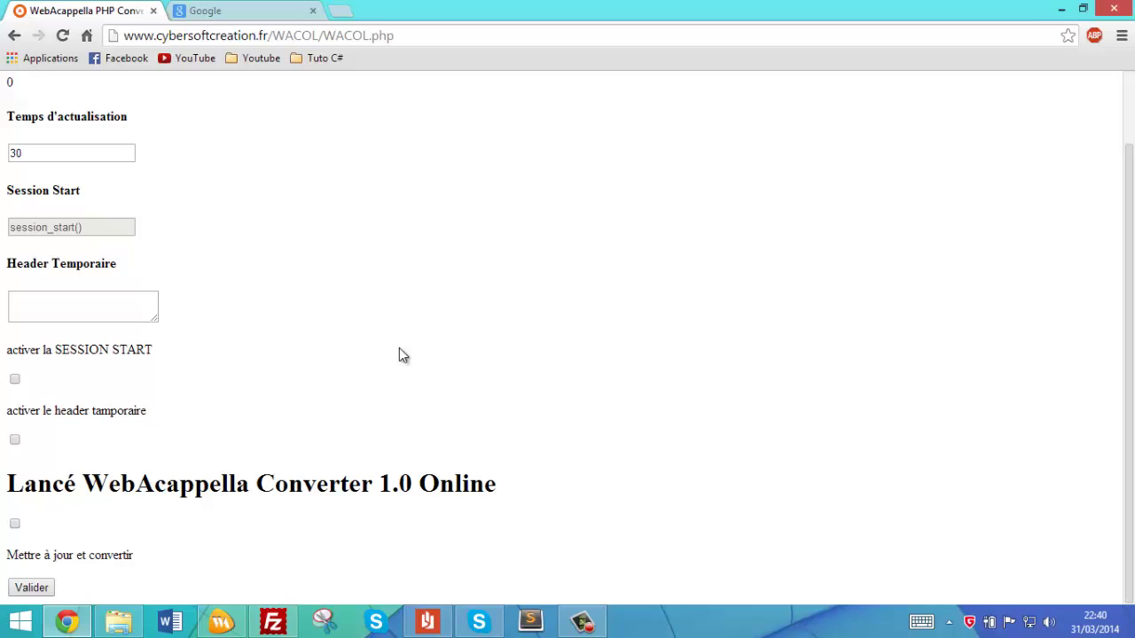
scroll(227, 317, up, 2)
scroll(287, 364, down, 2)
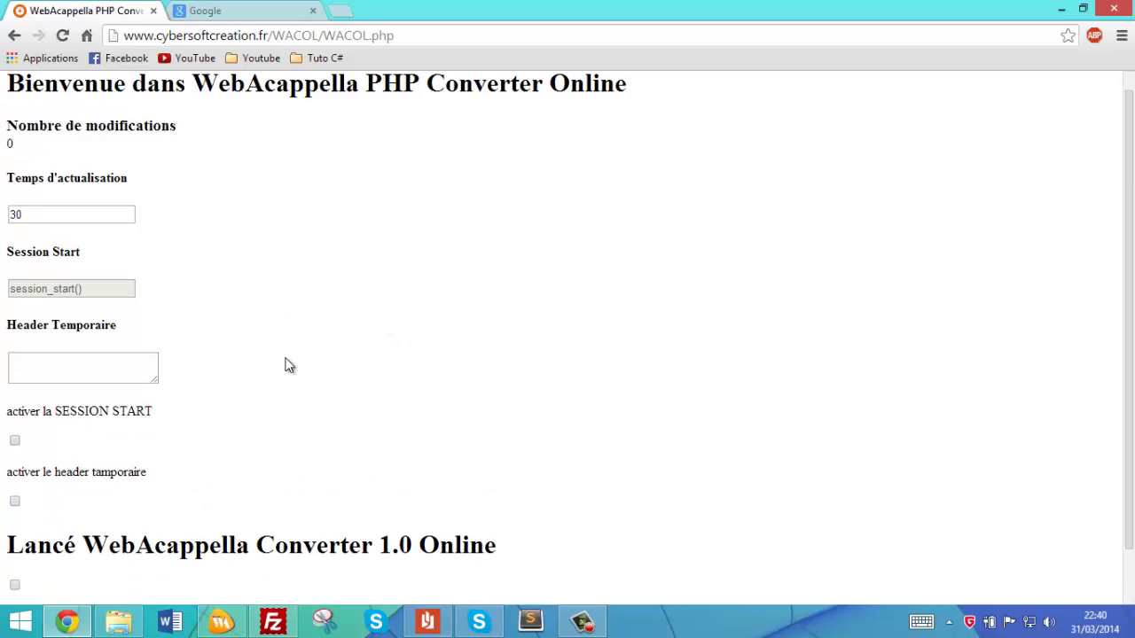
scroll(405, 115, up, 2)
scroll(318, 280, down, 2)
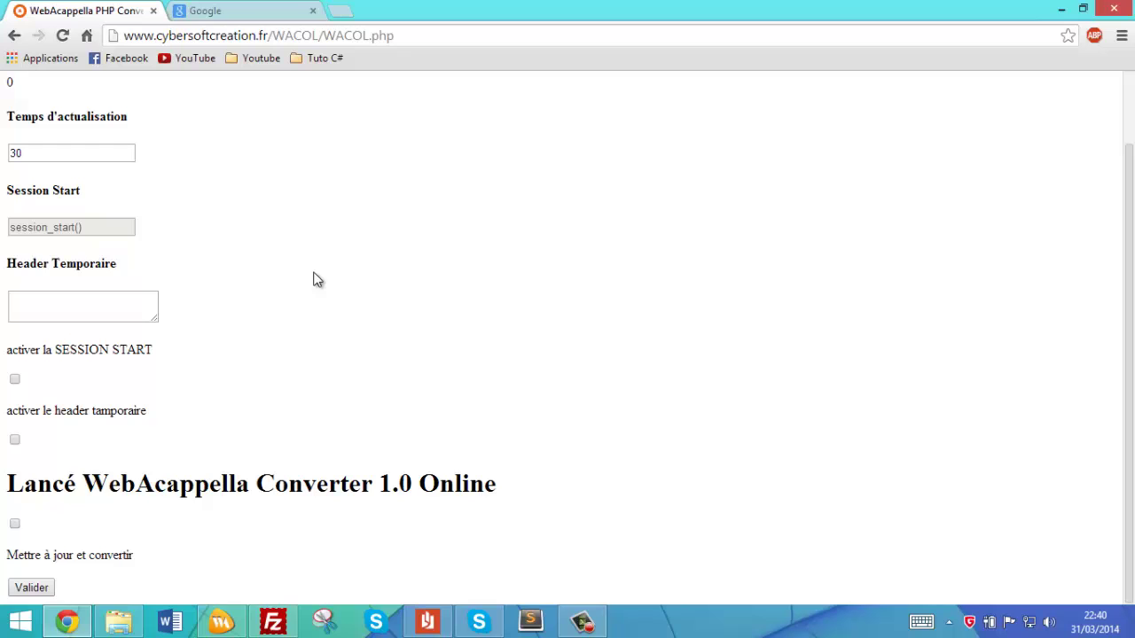
scroll(210, 176, up, 1)
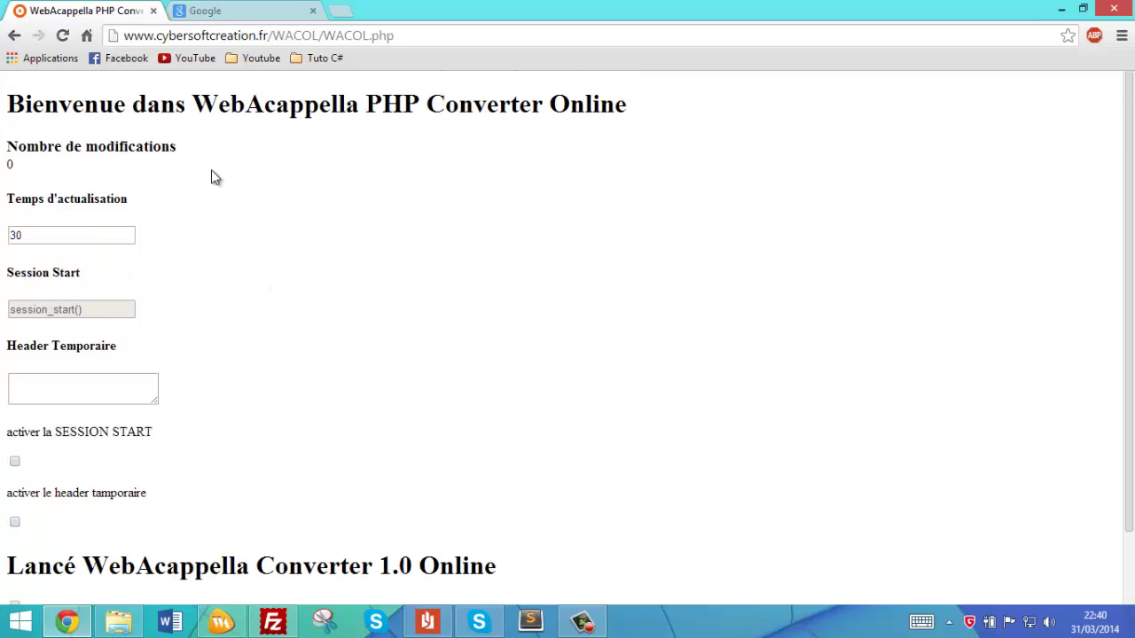
scroll(214, 213, down, 1)
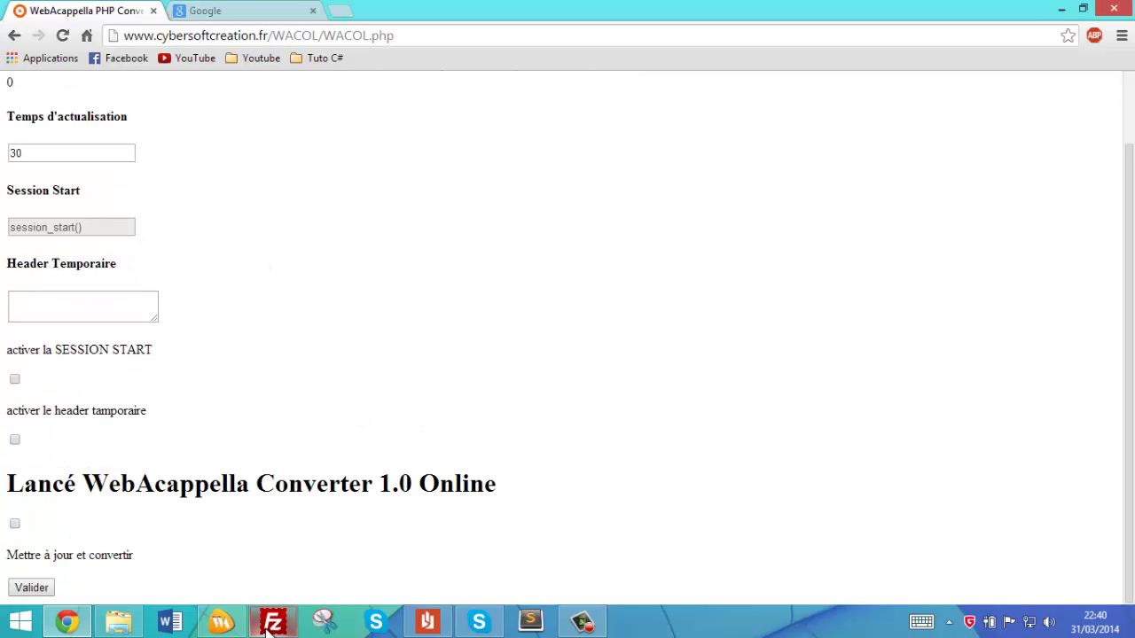
Switch to FileZilla, upload WACOL1.php to the remote /www/WACOL folder, and return to the browser.
mouse_move(267, 627)
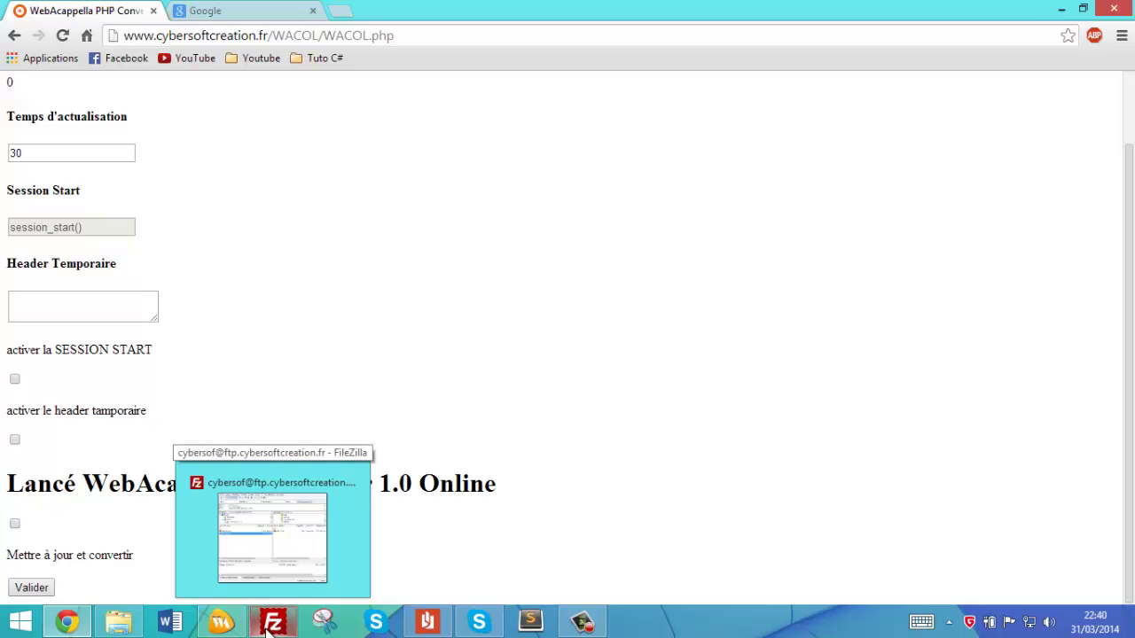
click(271, 626)
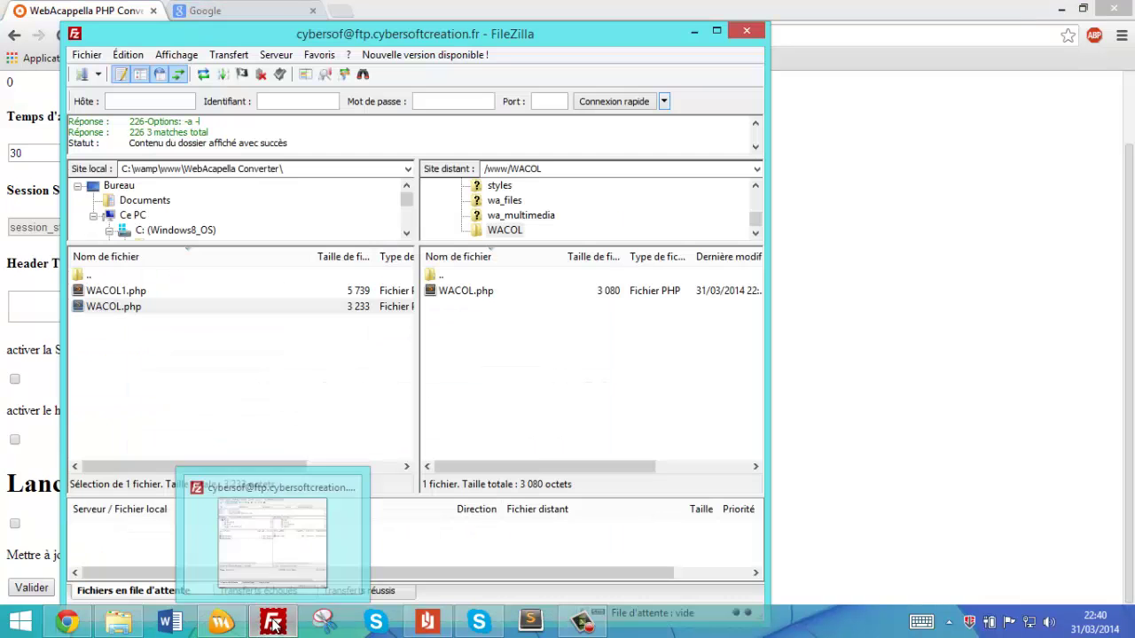
click(207, 365)
drag(111, 290, 470, 320)
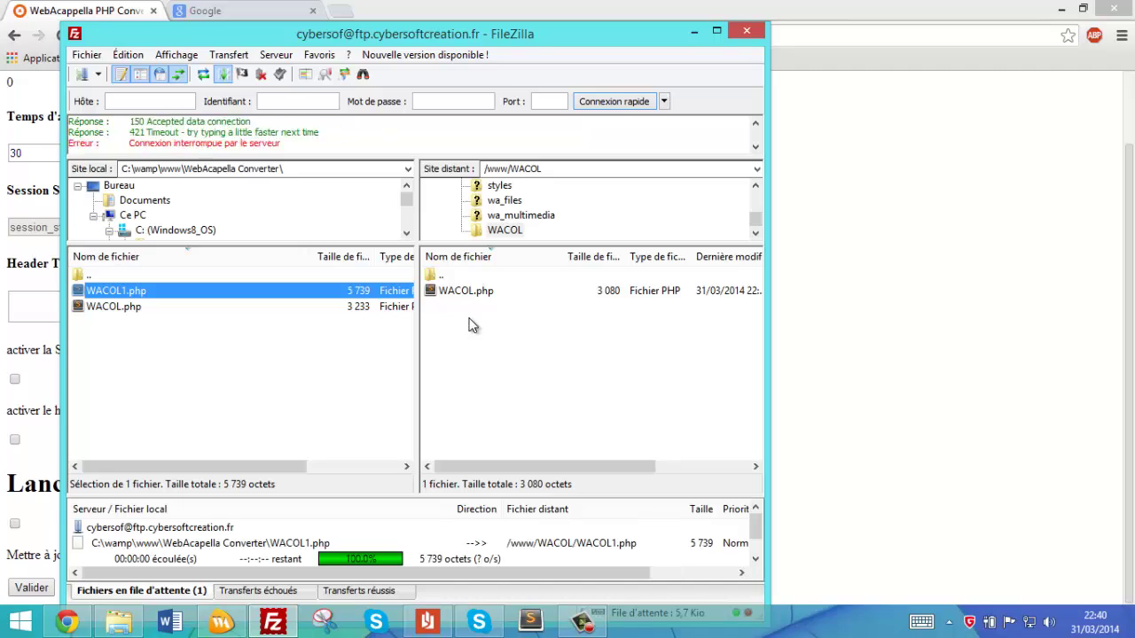
click(691, 31)
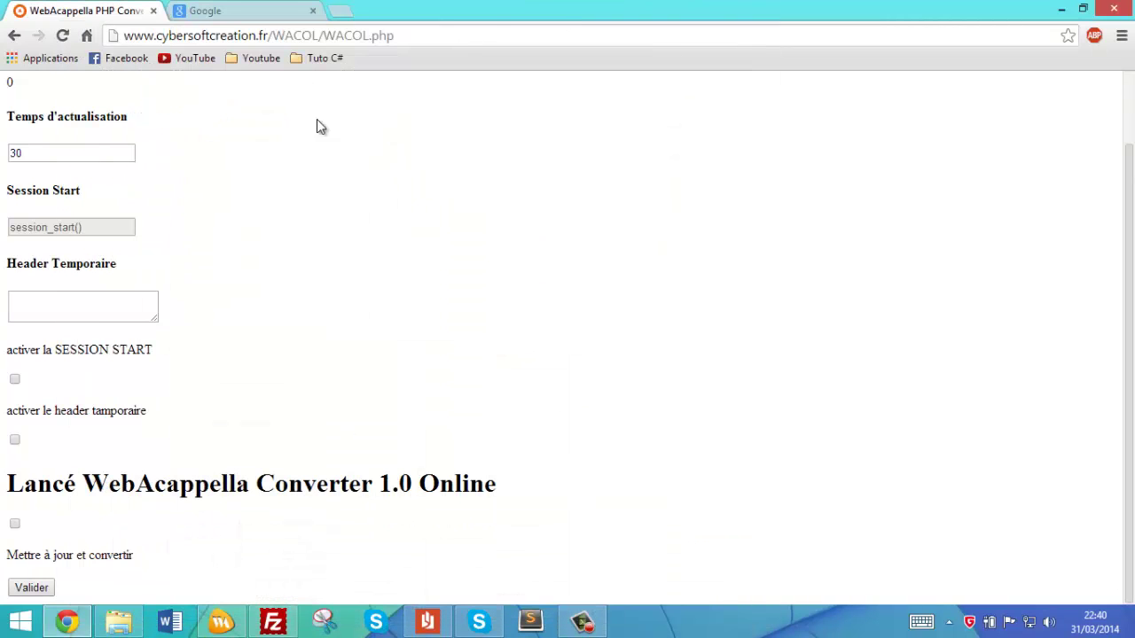
drag(395, 37, 312, 36)
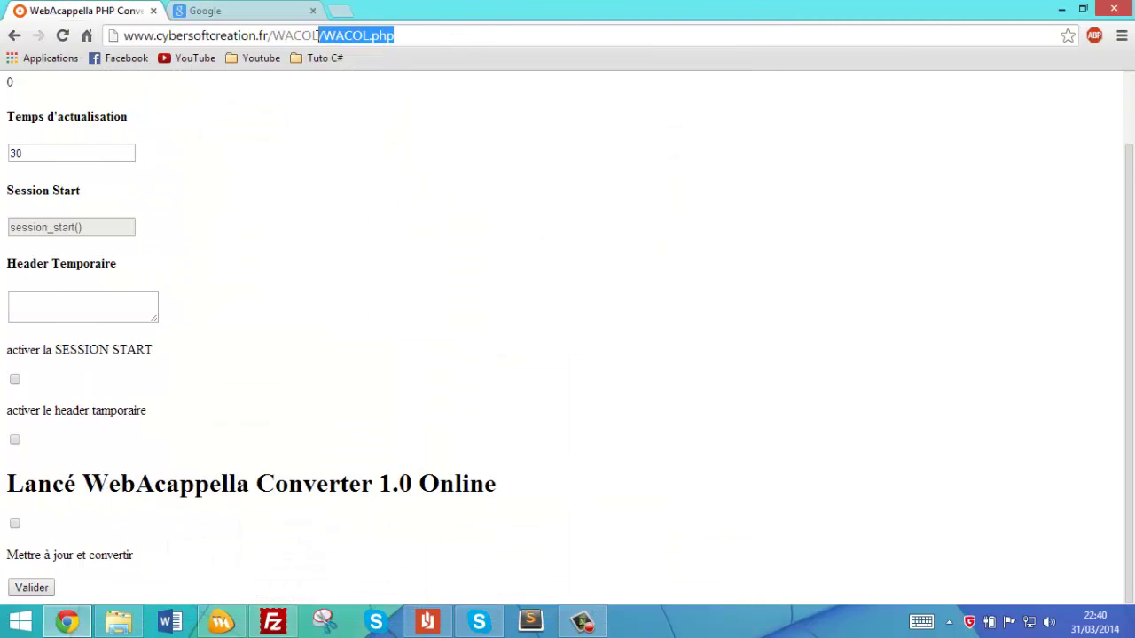
text(L1)
key(Return)
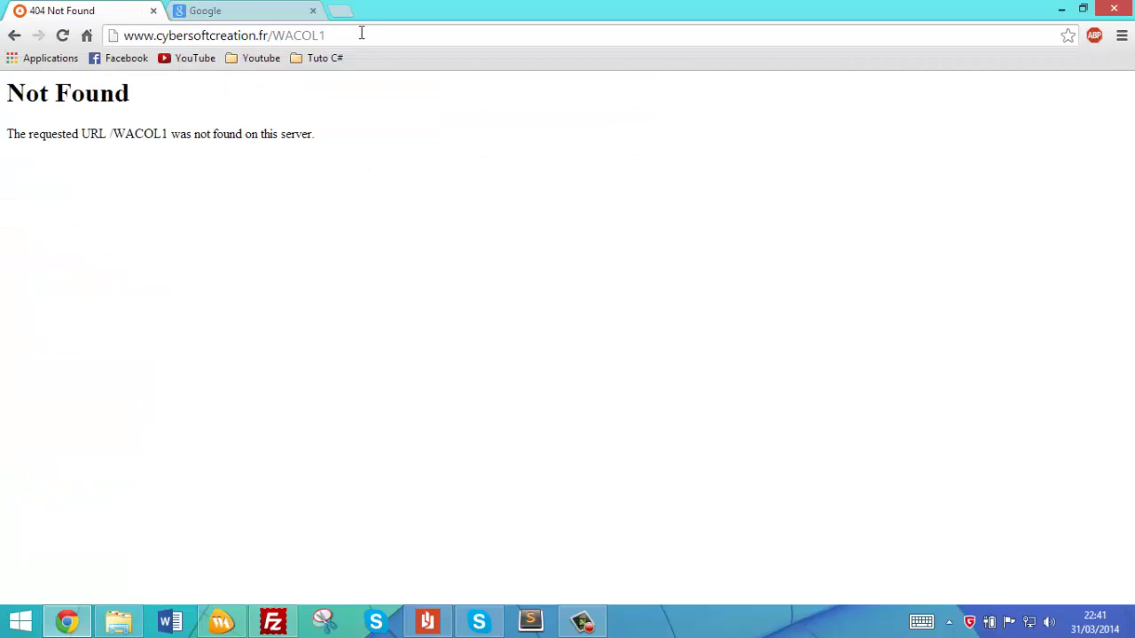
click(361, 32)
key(ctrl+x)
key(ctrl+v)
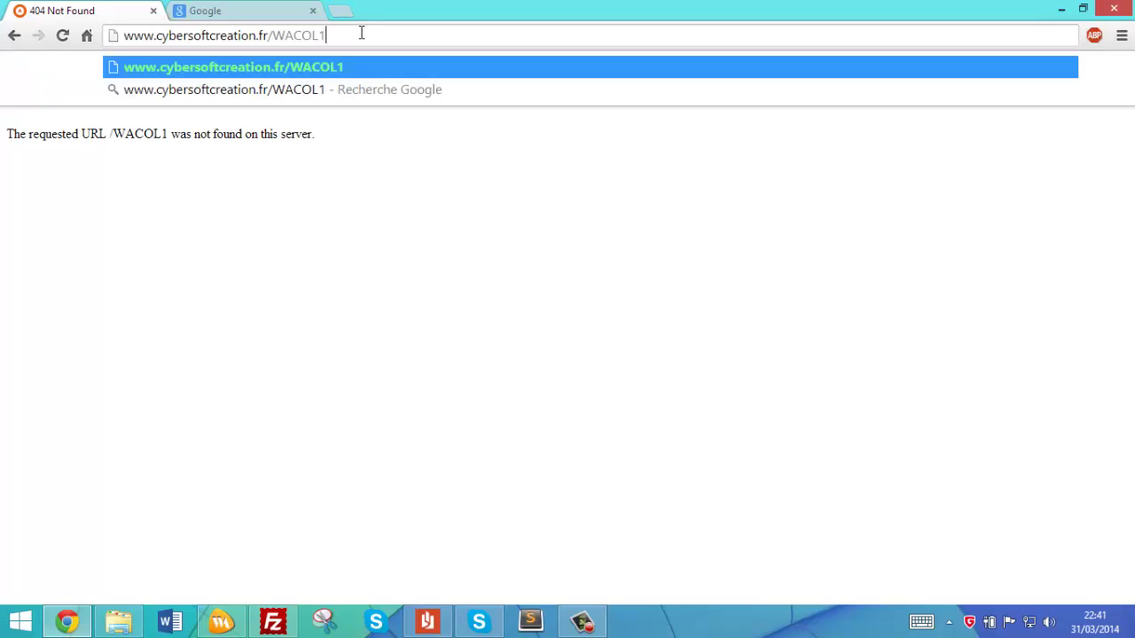
key(BackSpace)
key(Down)
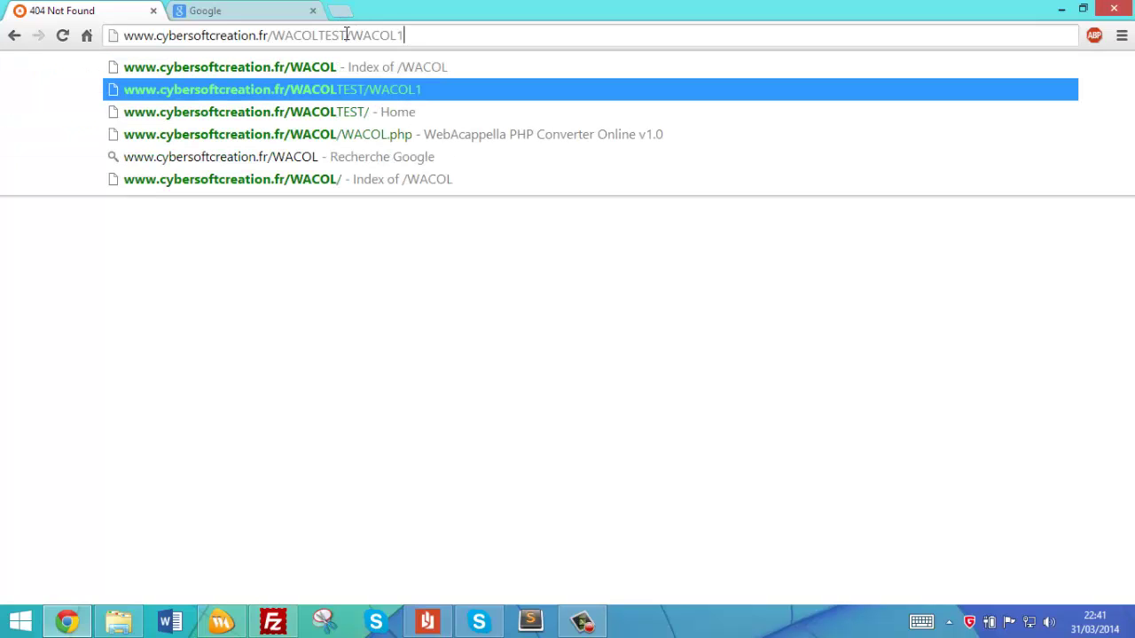
drag(346, 35, 317, 35)
key(BackSpace)
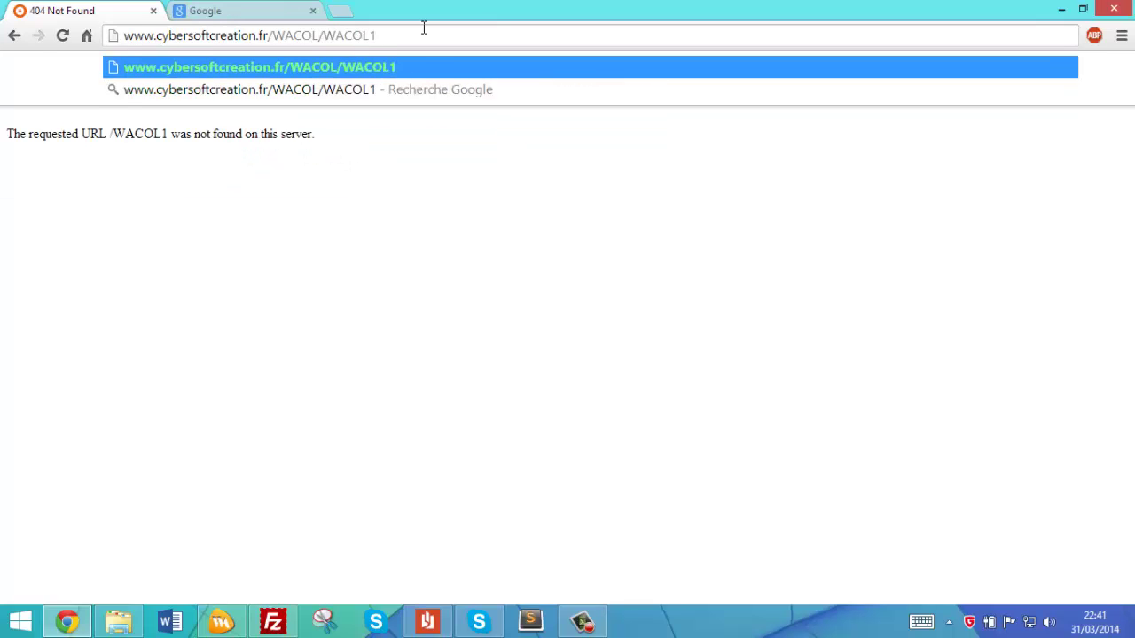
key(Return)
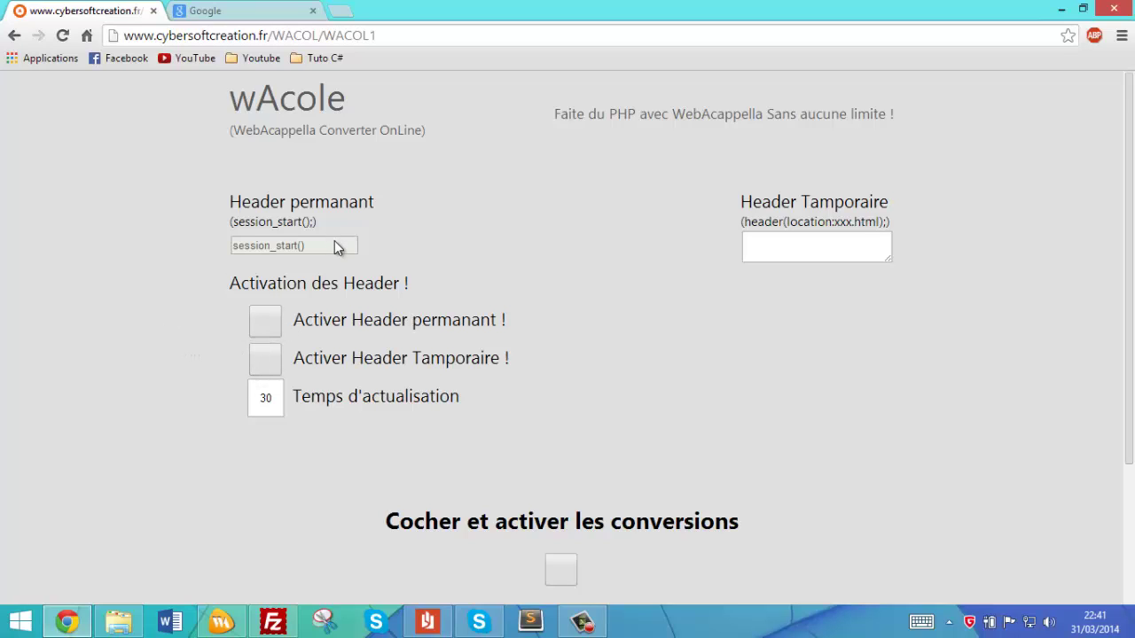
Examine the permanent header, temporary header and update time fields on the wAcole page.
drag(334, 245, 224, 246)
click(223, 245)
click(858, 249)
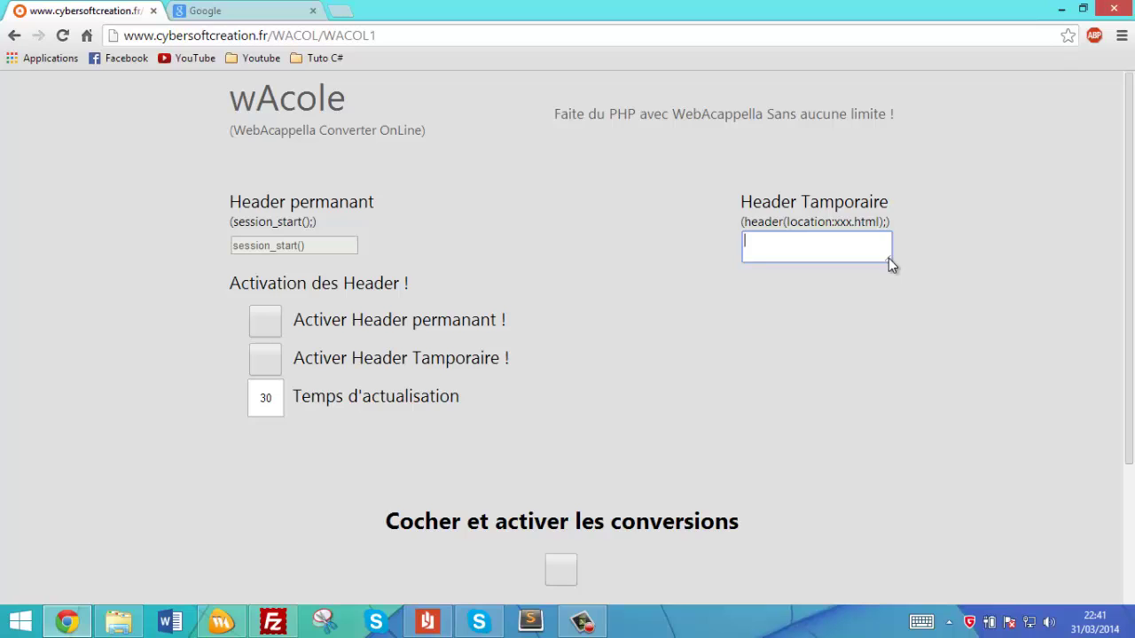
drag(888, 258, 843, 269)
click(678, 226)
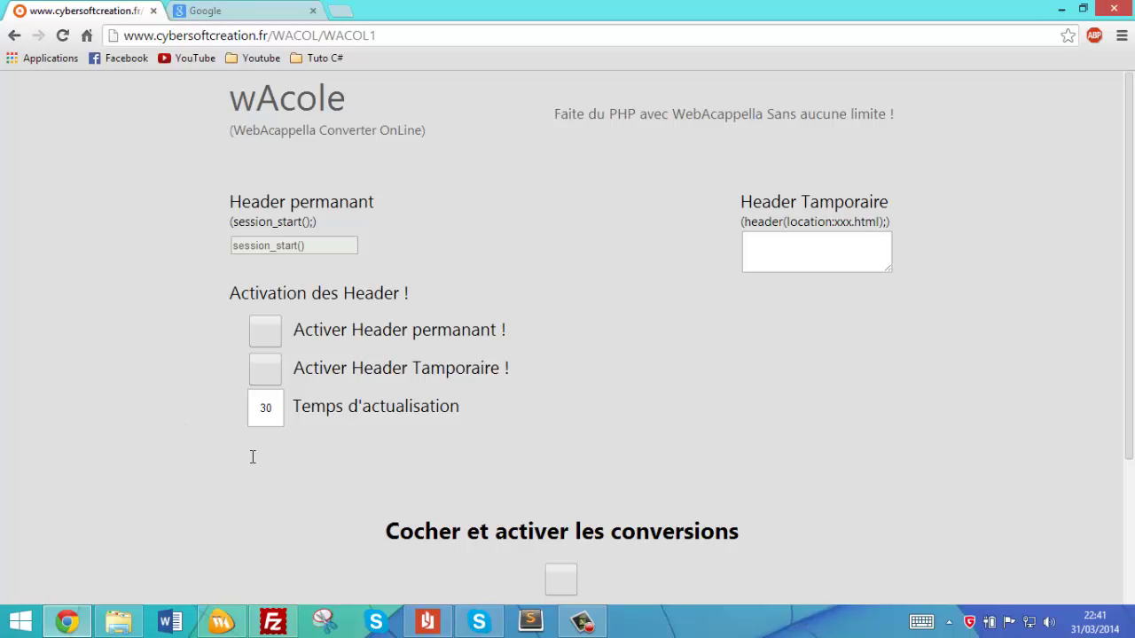
double_click(277, 404)
click(197, 464)
Enable "Activer Header permanant" and activate the conversions on the wAcole page.
click(265, 331)
scroll(393, 345, down, 2)
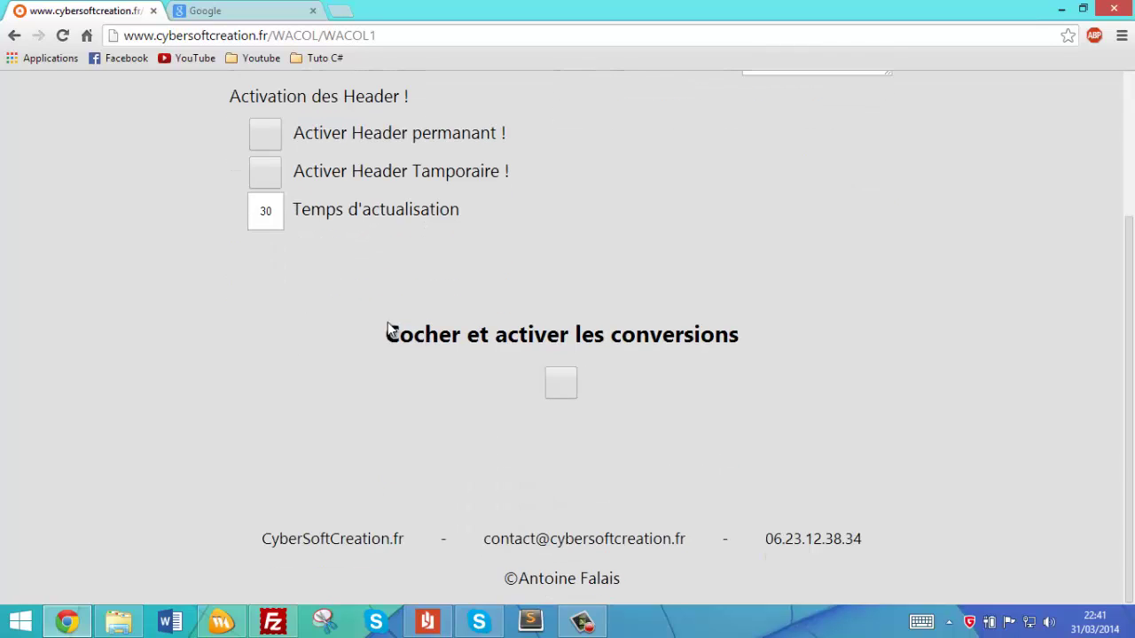
click(268, 142)
scroll(301, 248, up, 2)
scroll(481, 399, down, 1)
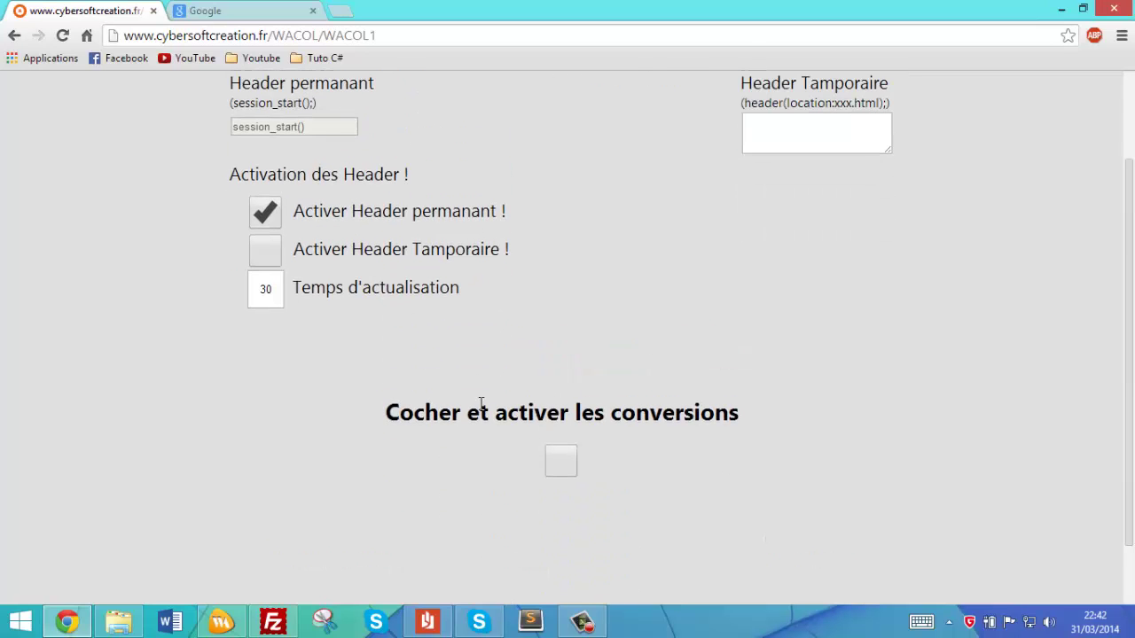
scroll(381, 250, up, 2)
scroll(514, 235, down, 3)
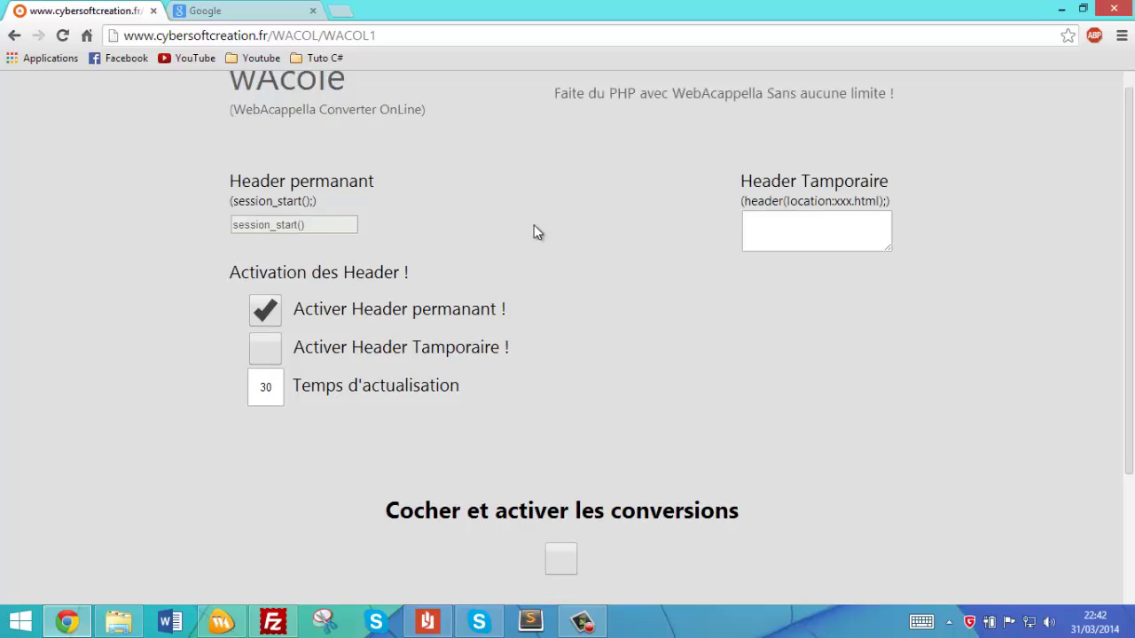
click(561, 384)
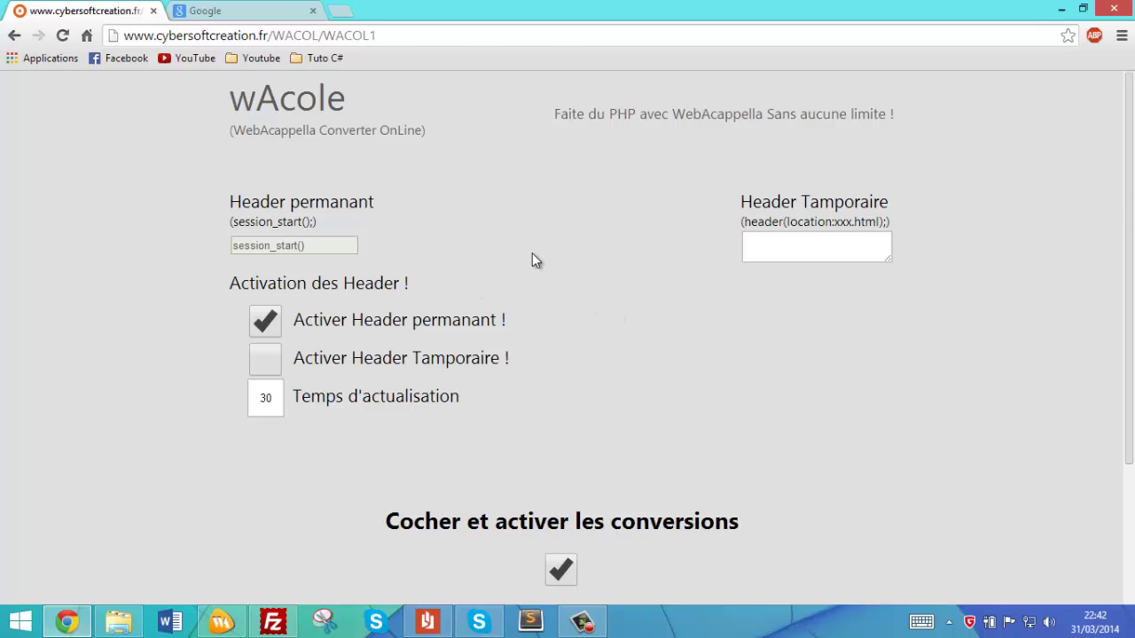
Set the update time (Temps d'actualisation) to 15, keeping the conversions activated.
scroll(533, 253, down, 3)
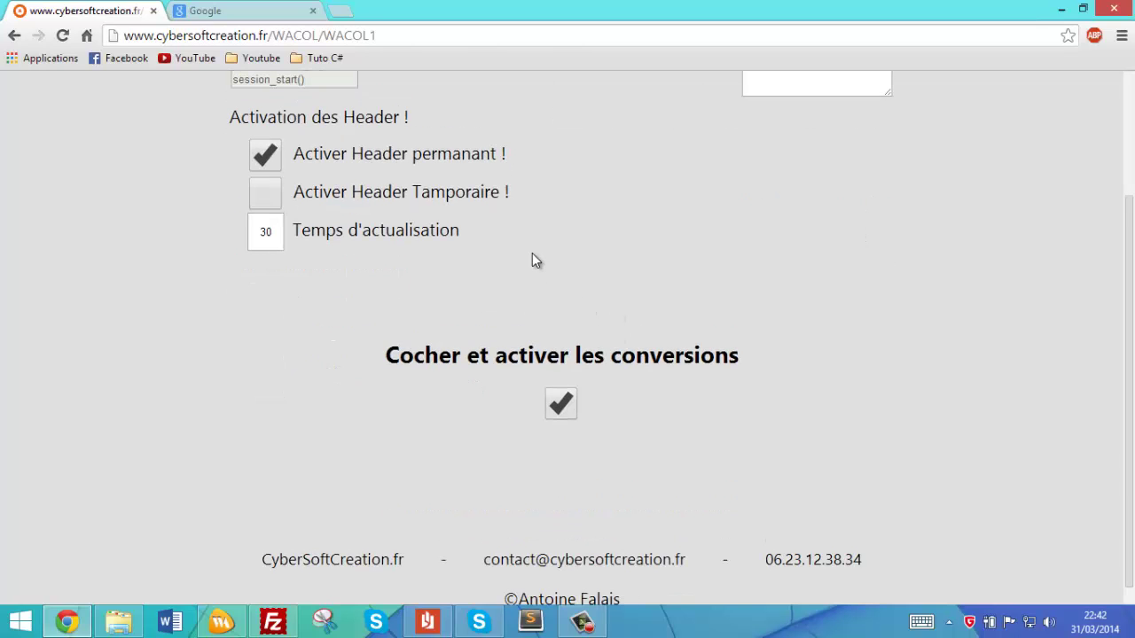
double_click(266, 232)
text(15)
double_click(280, 232)
click(277, 379)
click(570, 404)
click(569, 406)
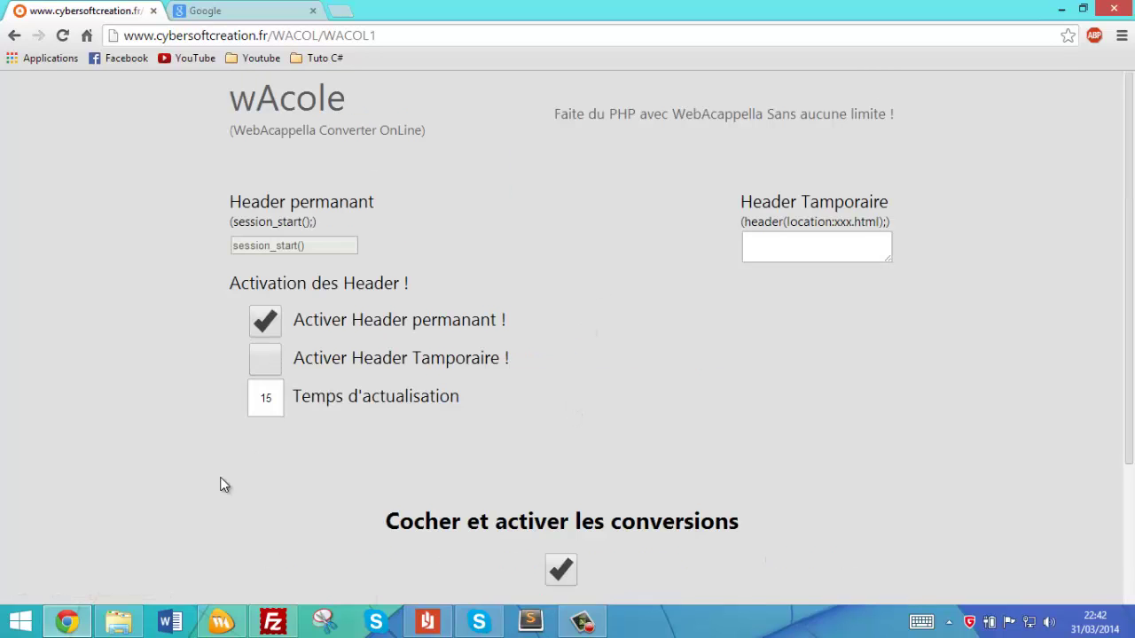
mouse_move(226, 625)
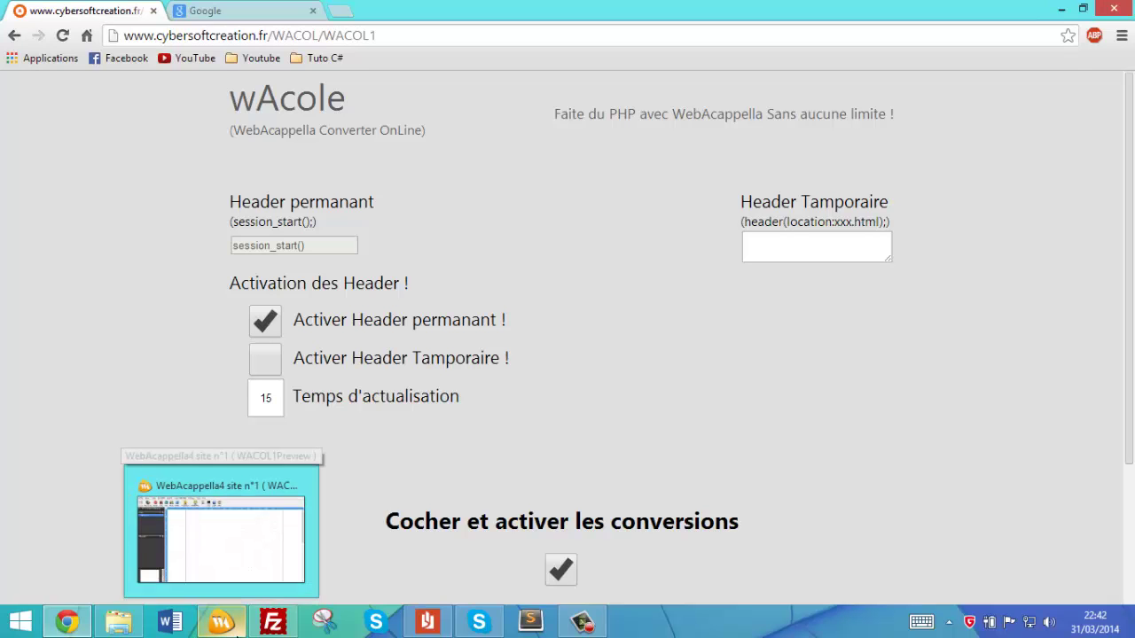
click(214, 625)
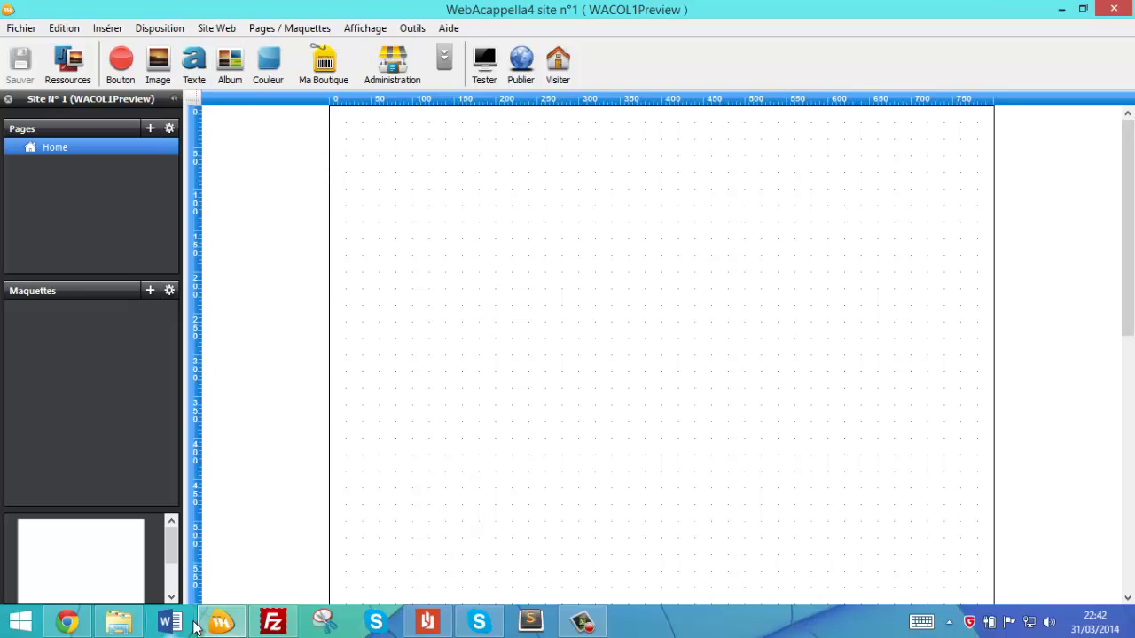
click(67, 621)
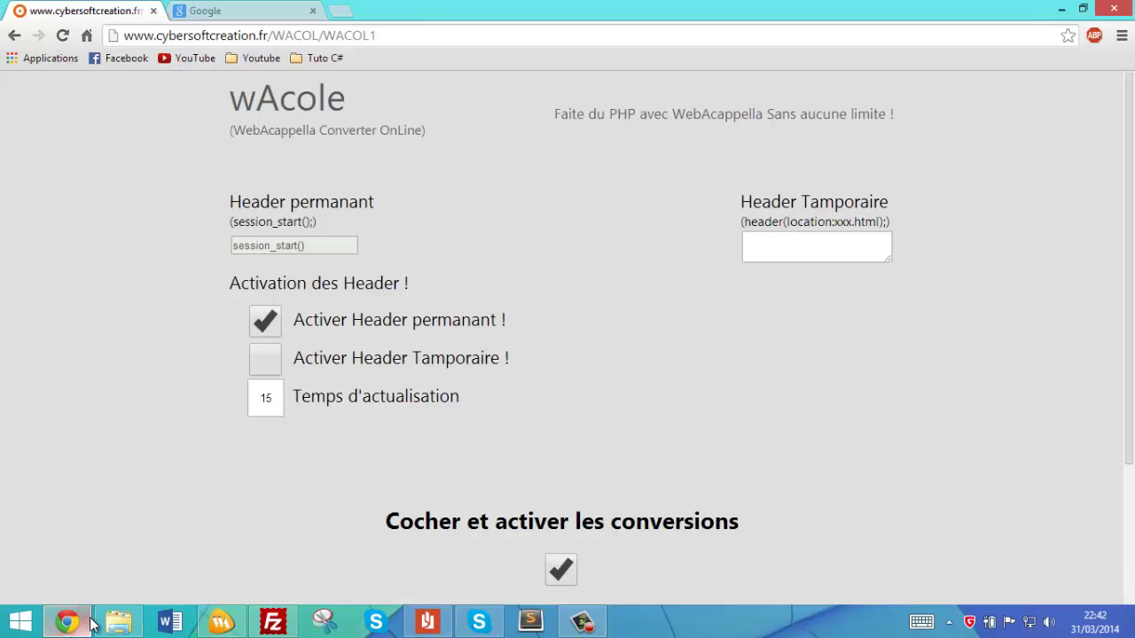
Remove WACOL1 from the address and view the file listing of the /WACOL/ directory.
click(428, 32)
click(425, 32)
double_click(423, 32)
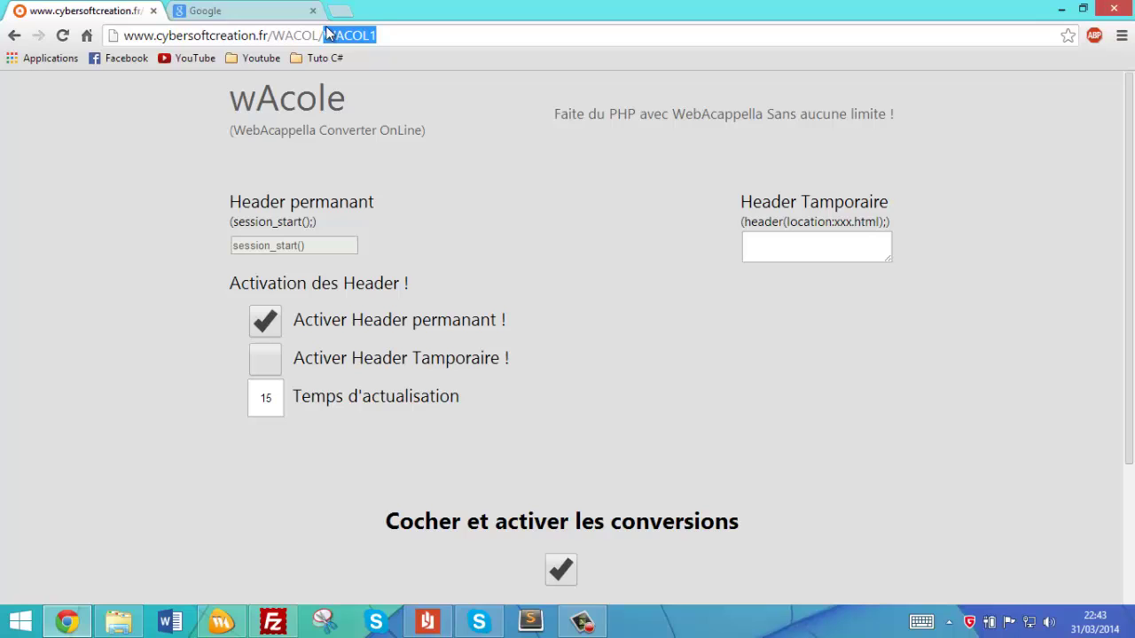
key(BackSpace)
key(Return)
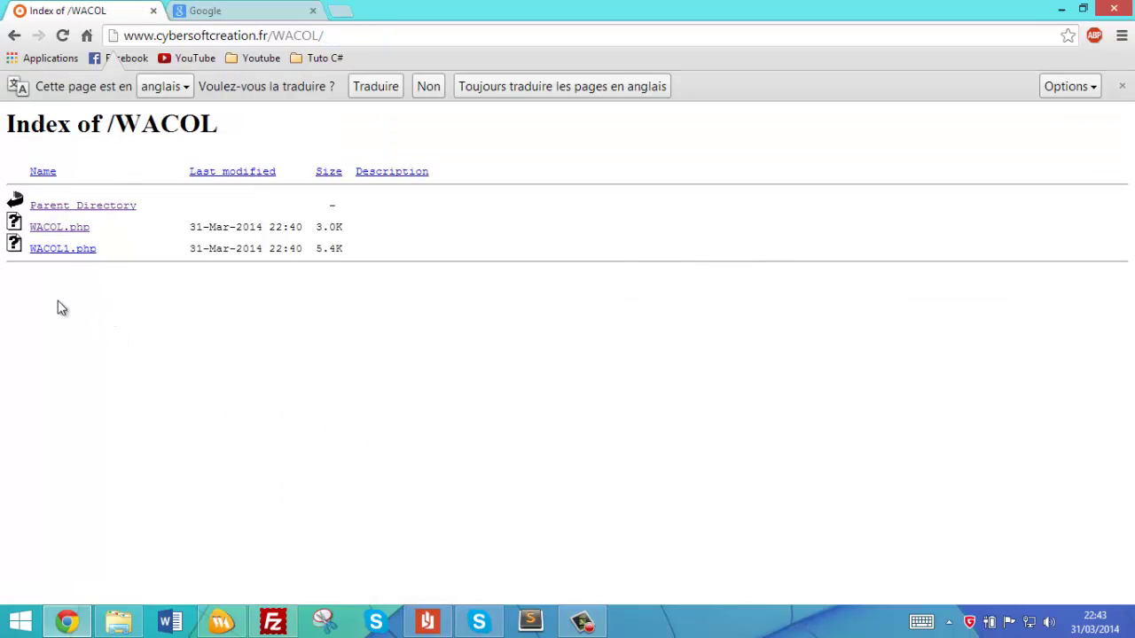
Switch to WebAcappella4 and insert a text element near the upper-left corner of the Home page.
click(1078, 8)
click(686, 110)
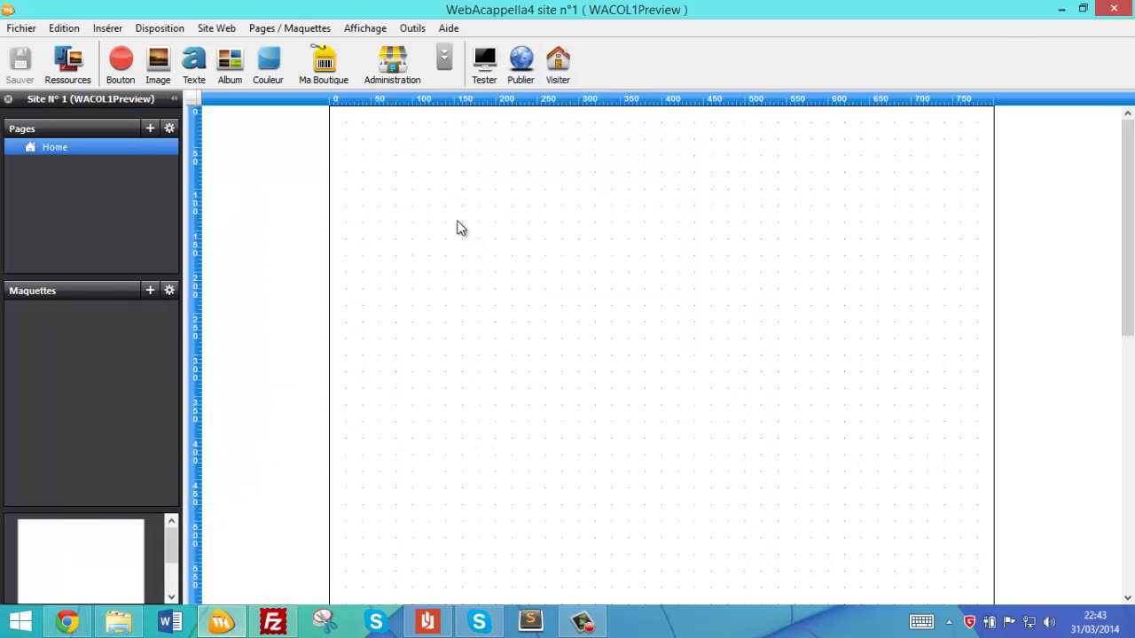
click(188, 67)
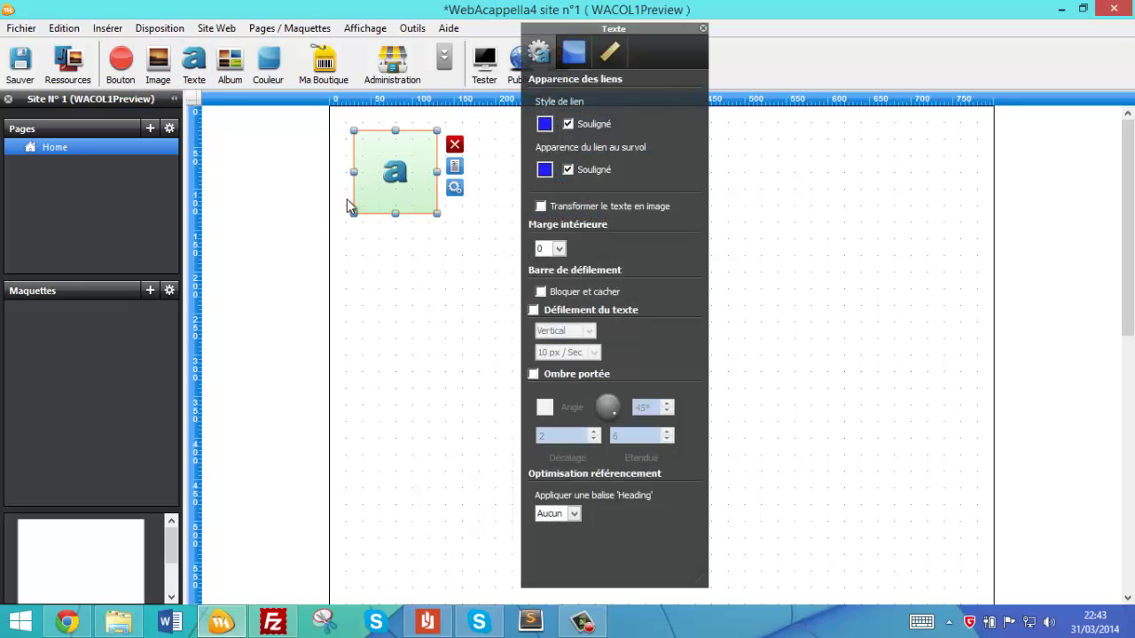
Move the text element slightly closer to the page's upper-left corner.
drag(347, 204, 338, 195)
click(78, 613)
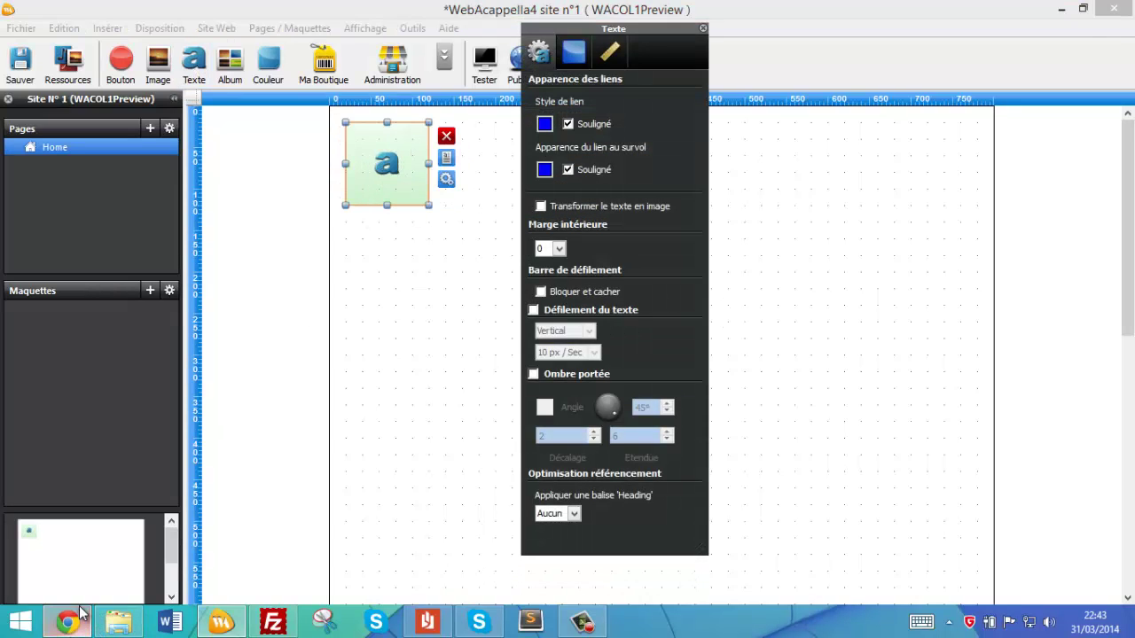
click(342, 131)
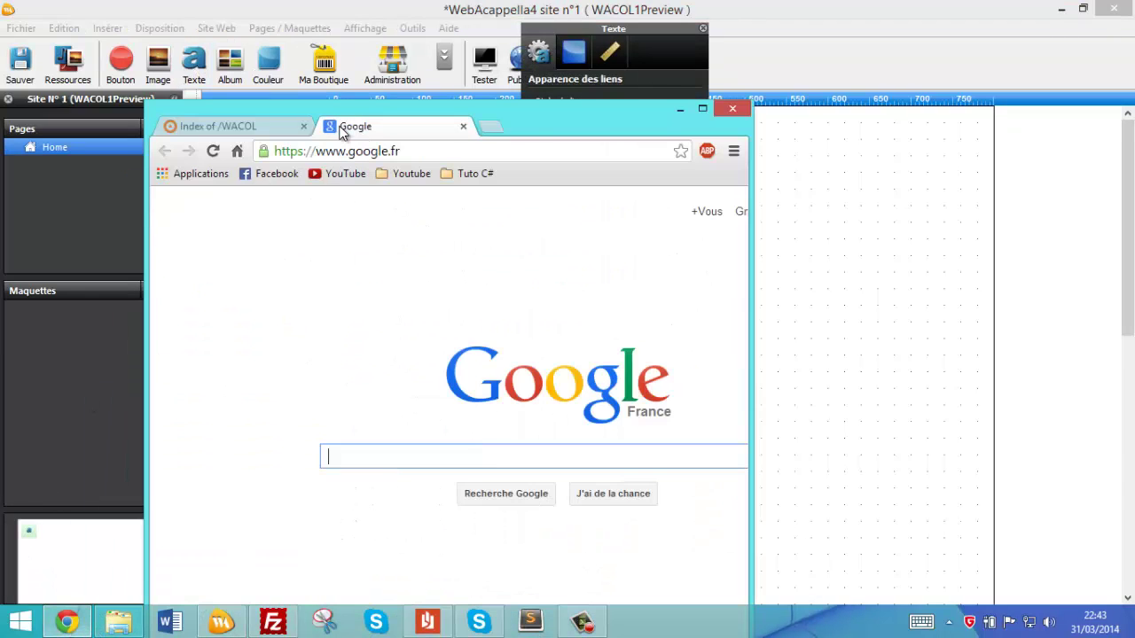
click(823, 245)
click(390, 166)
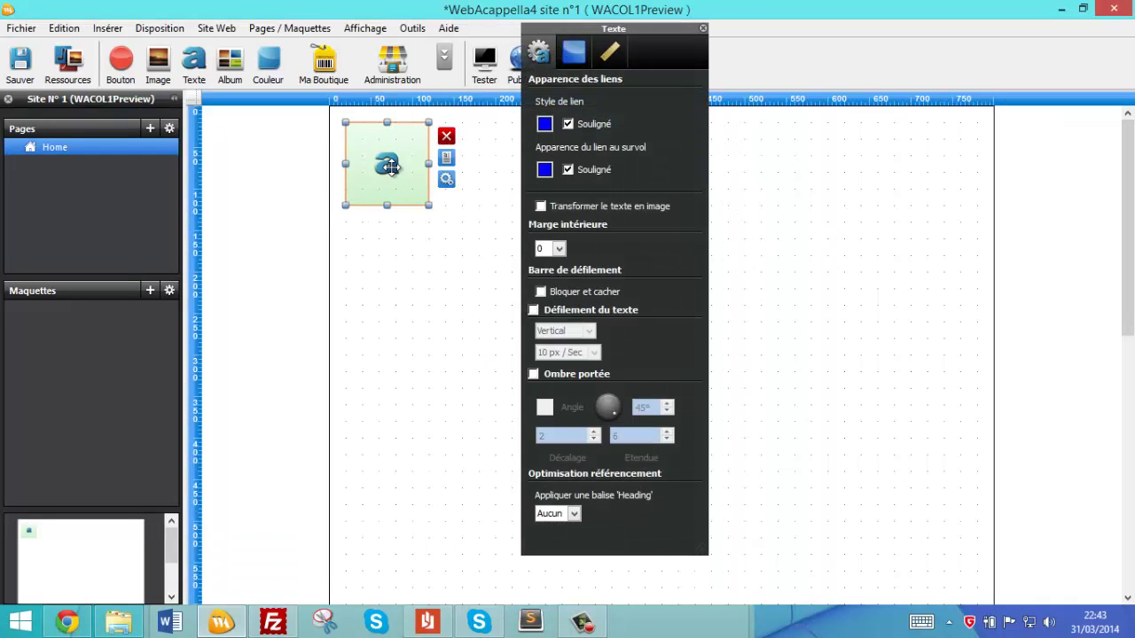
key(Delete)
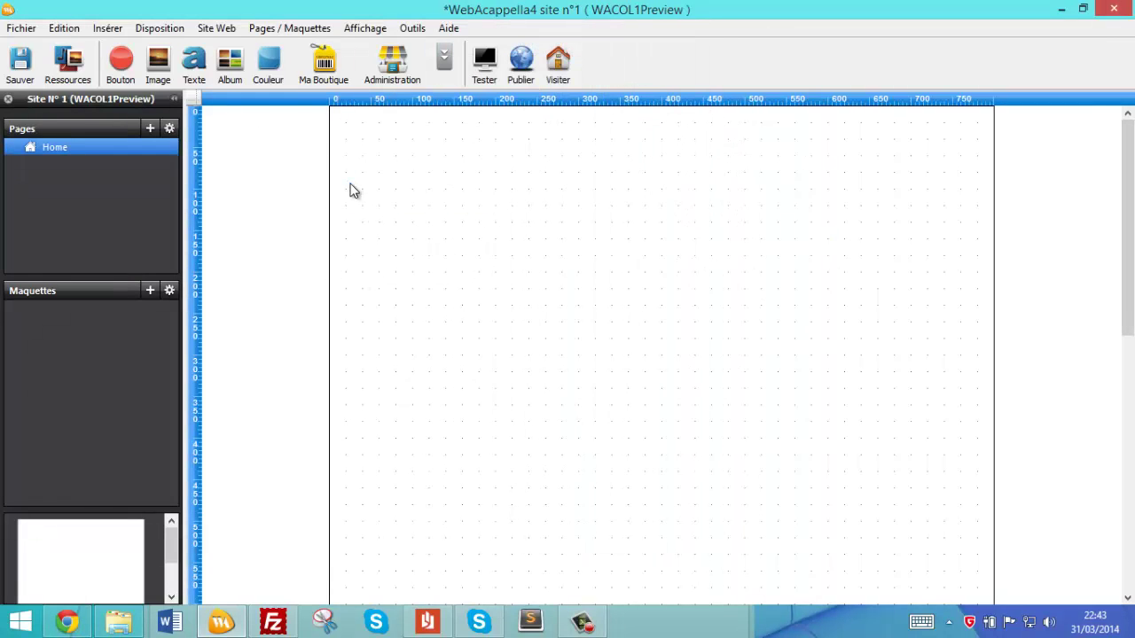
key(ctrl+z)
Stretch the text element across the page width and enter "Wacol test vidéo" in Arial at size 54.
drag(431, 162, 982, 206)
double_click(497, 162)
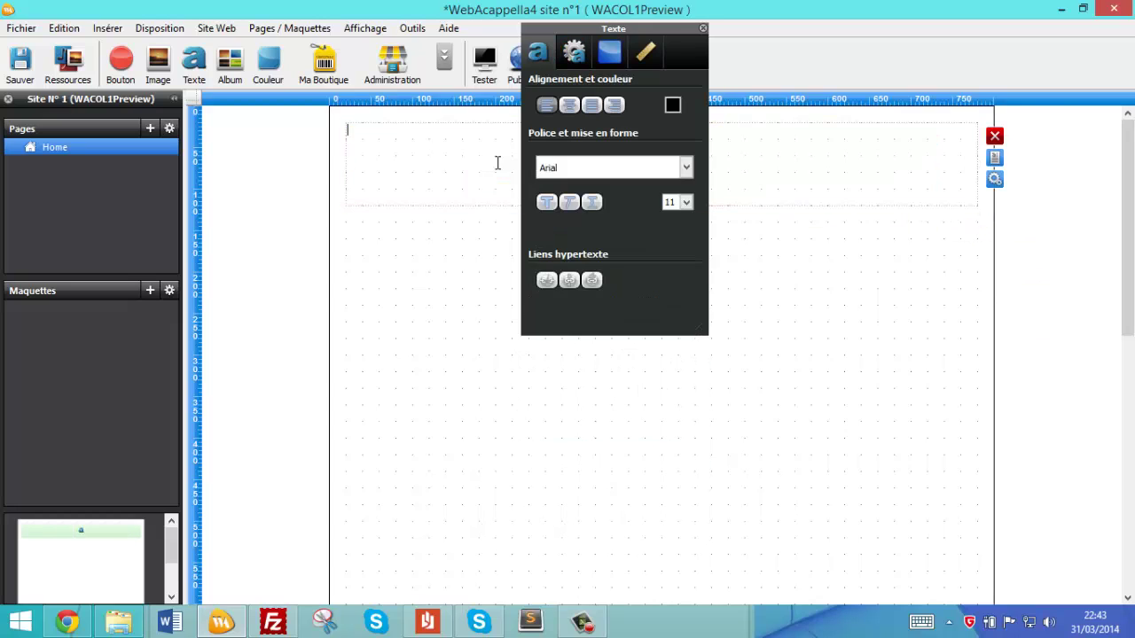
click(685, 202)
click(676, 256)
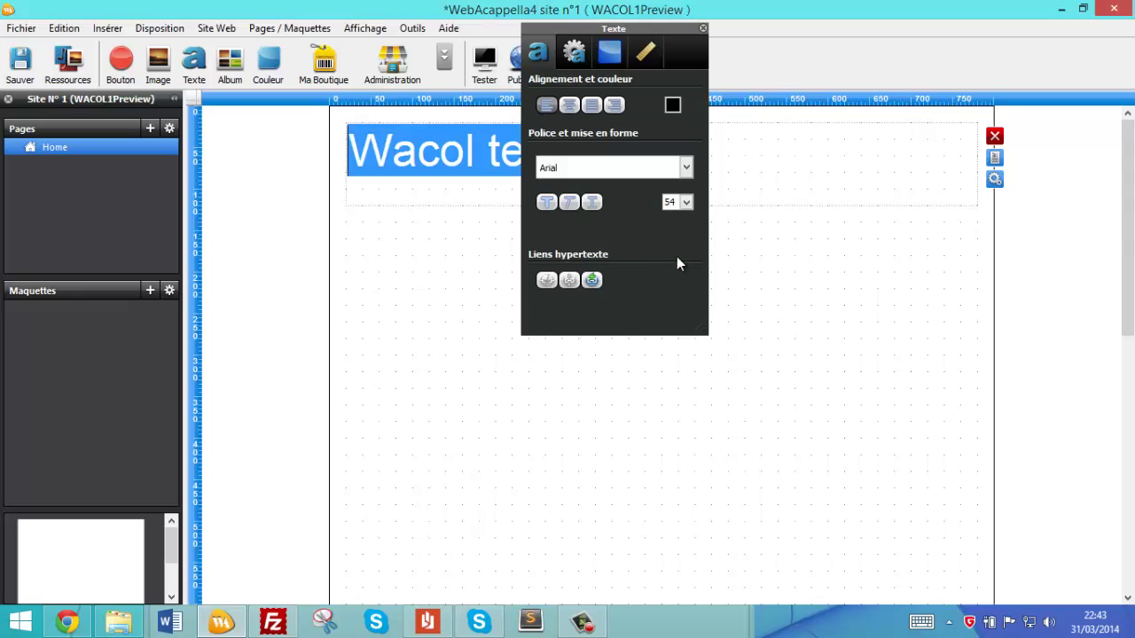
Centre the "Wacol test vidéo" title horizontally within its text element.
click(474, 295)
click(701, 165)
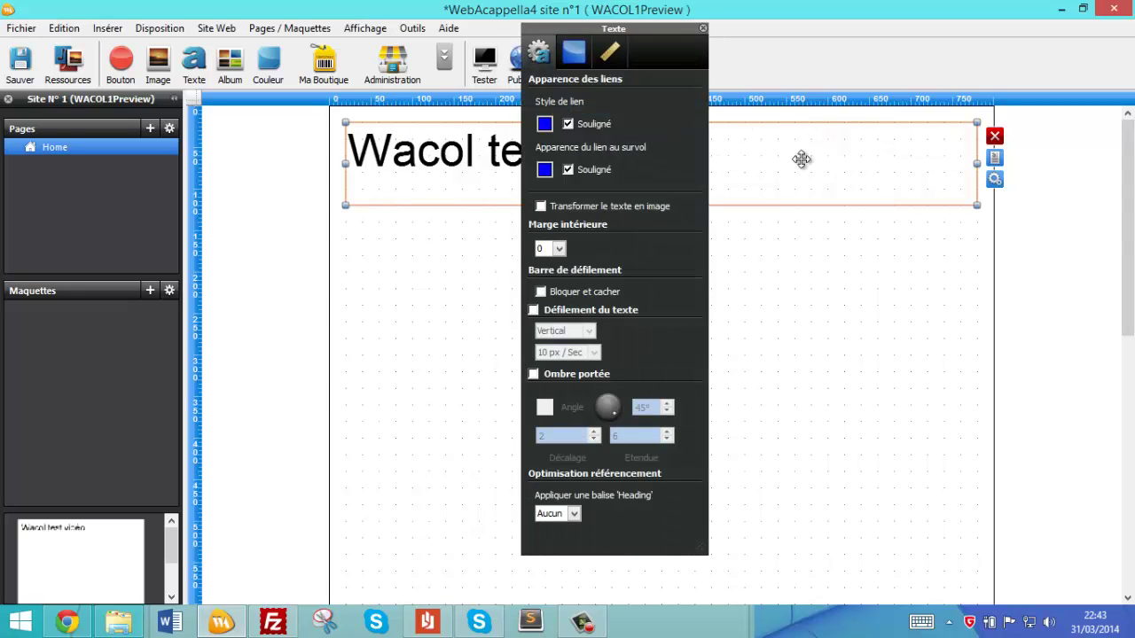
click(446, 361)
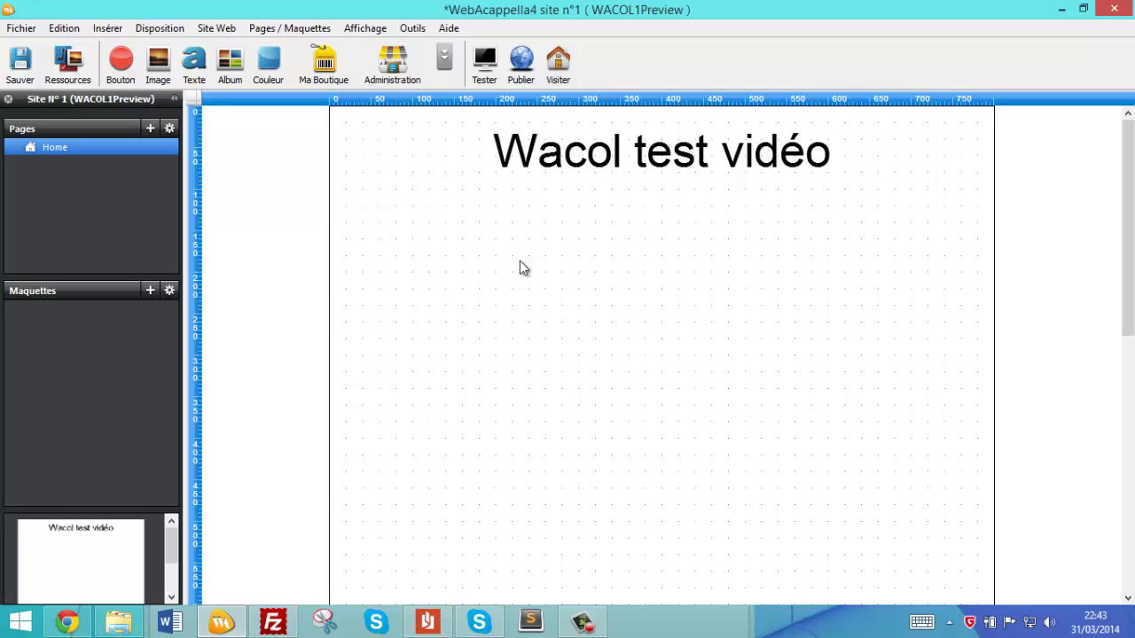
click(194, 60)
drag(387, 207, 396, 258)
key(Delete)
Insert a Code HTML element below the title and stretch it across most of the page width.
click(444, 59)
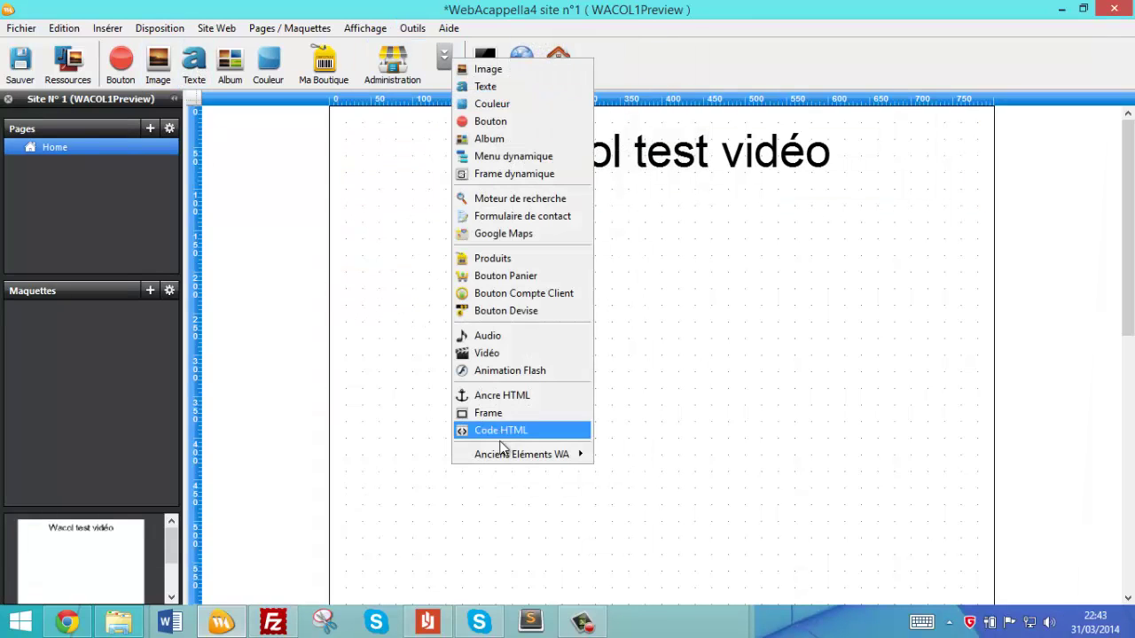
click(492, 431)
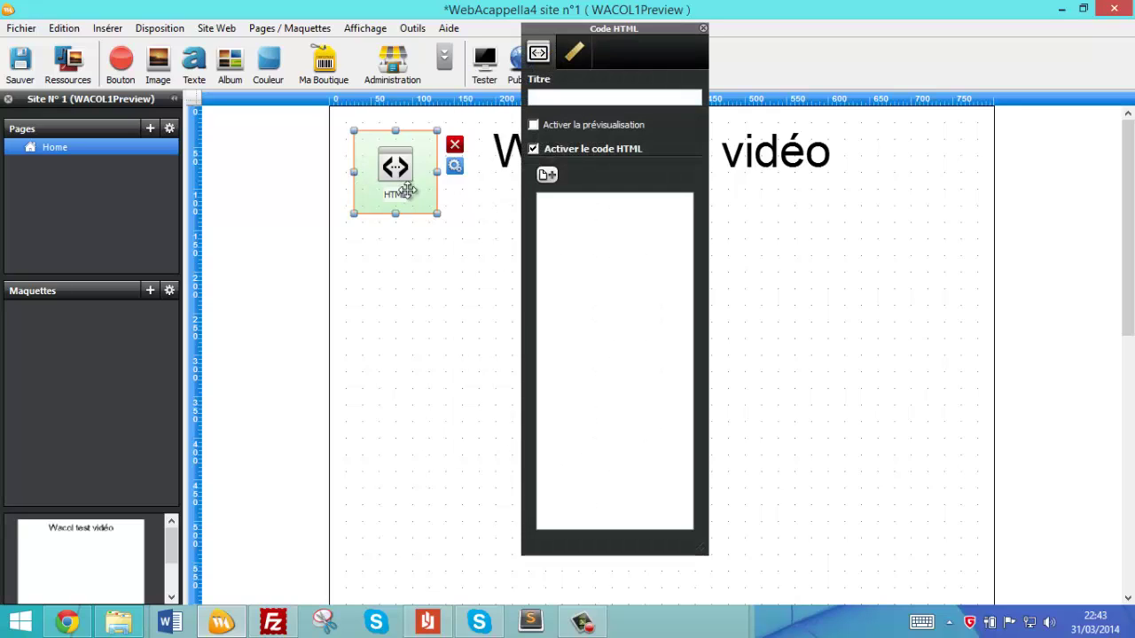
drag(408, 189, 960, 293)
Enter <?php echo "<h1>".$var."</h1>"; ?> as the code of the HTML element.
click(652, 246)
text(<)
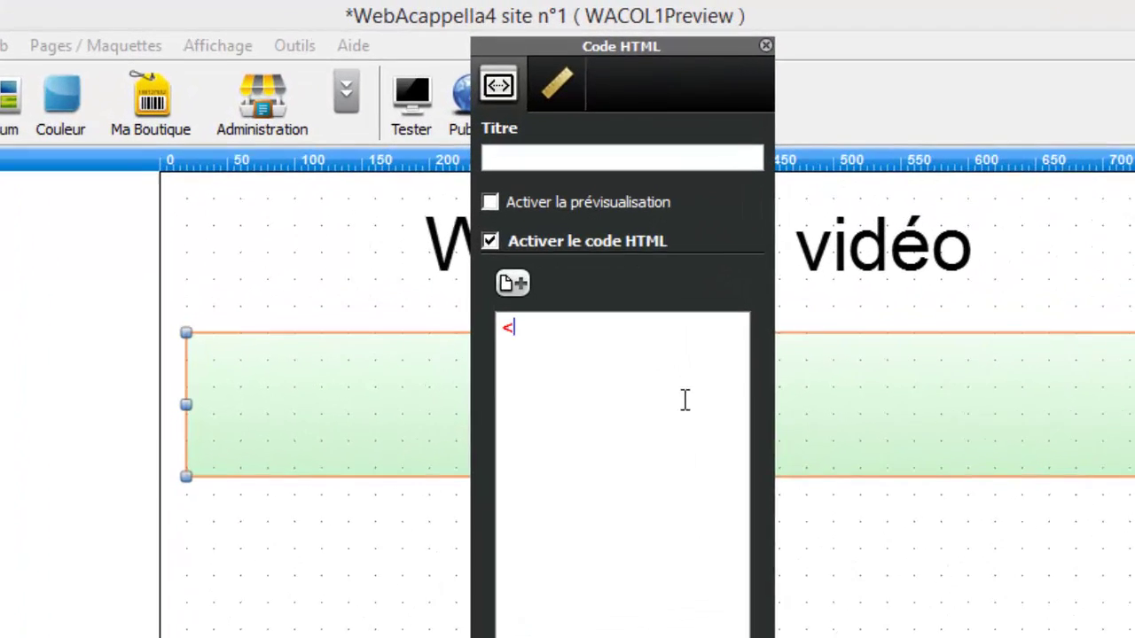
text(?php)
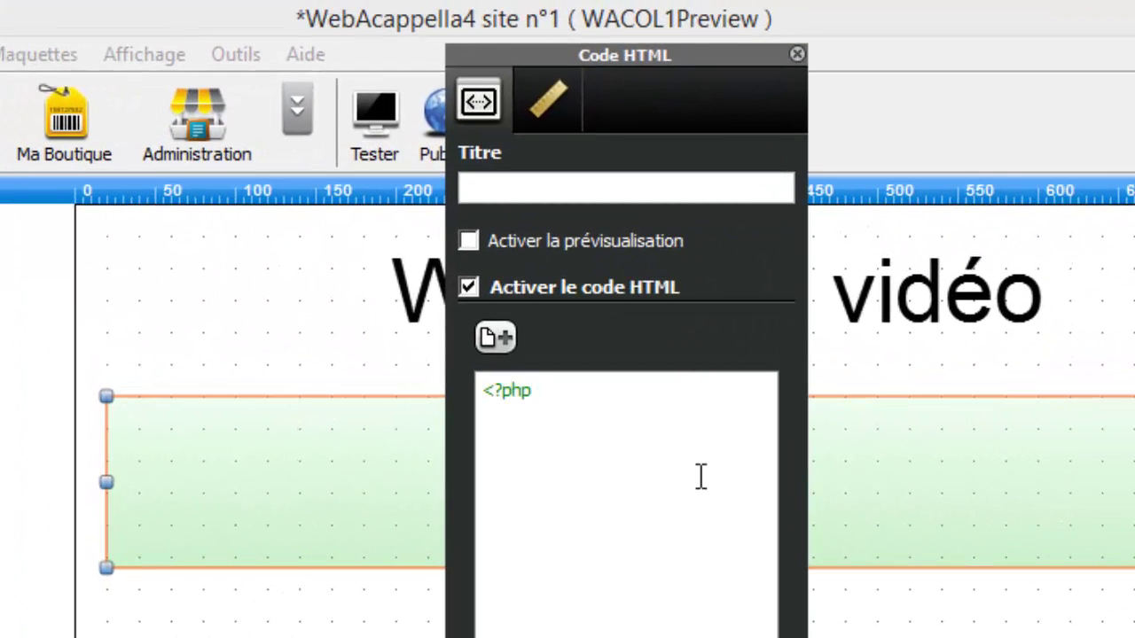
text( echo "<h1)
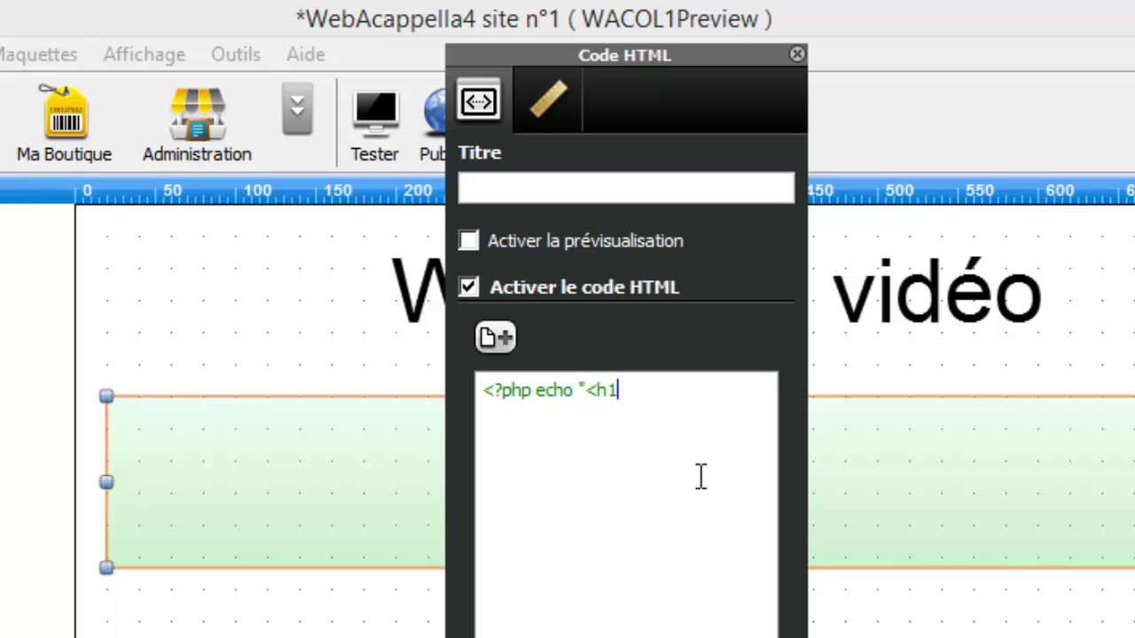
text(>".$var.")
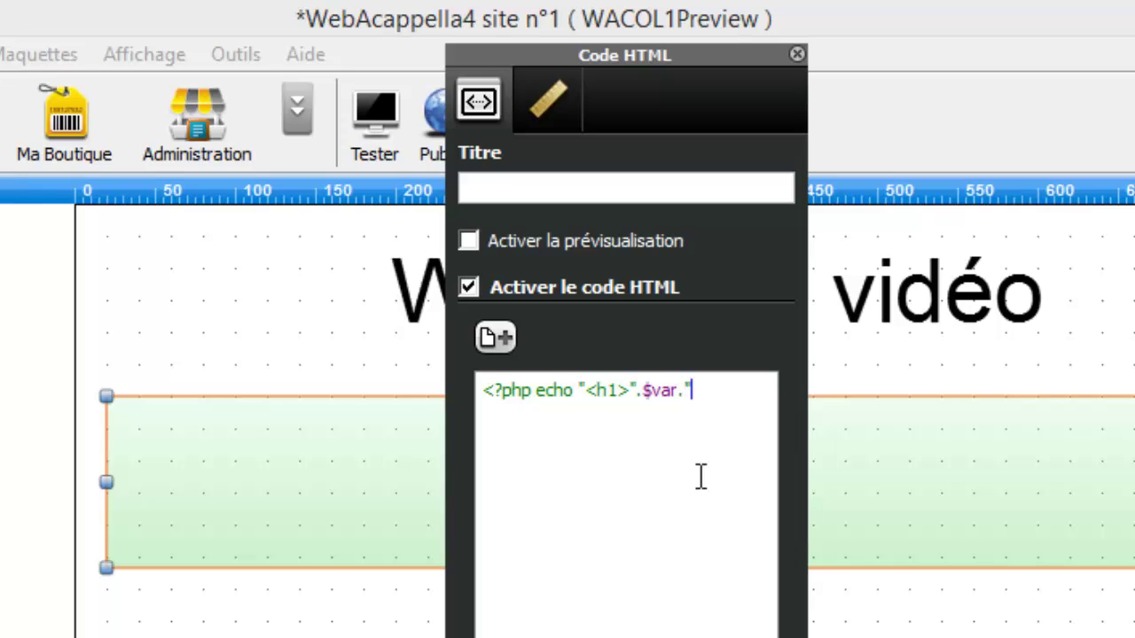
text(<h)
key(BackSpace)
text(/h1)
text(>"; ?>)
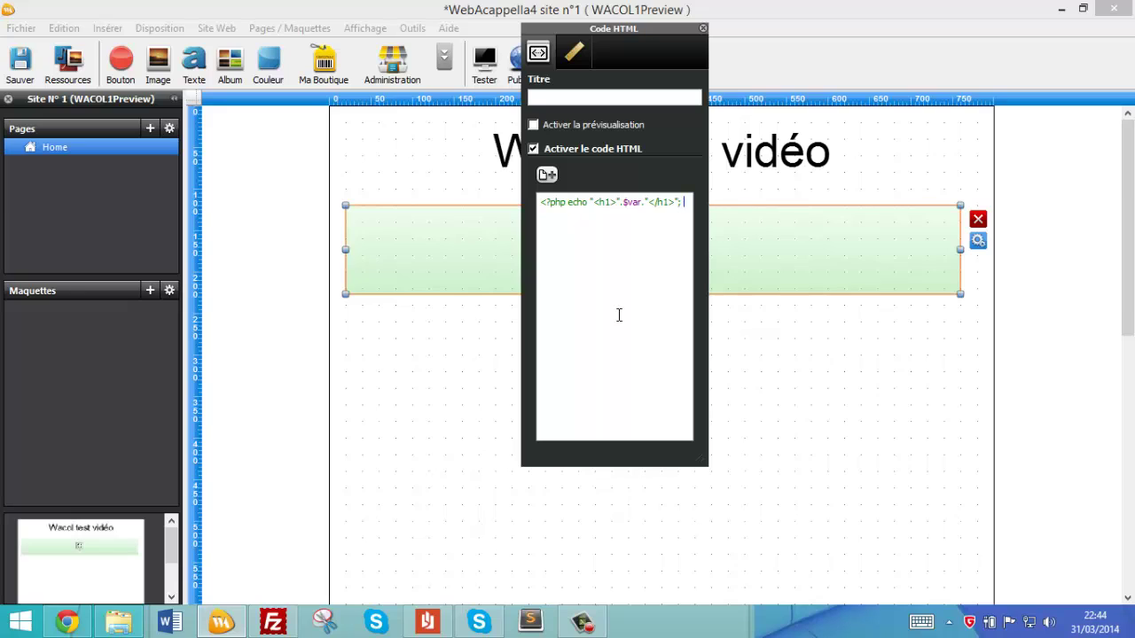
Add a PHP block containing $var = "Test réussie"; to the Home page's HEAD code and save the site.
double_click(248, 201)
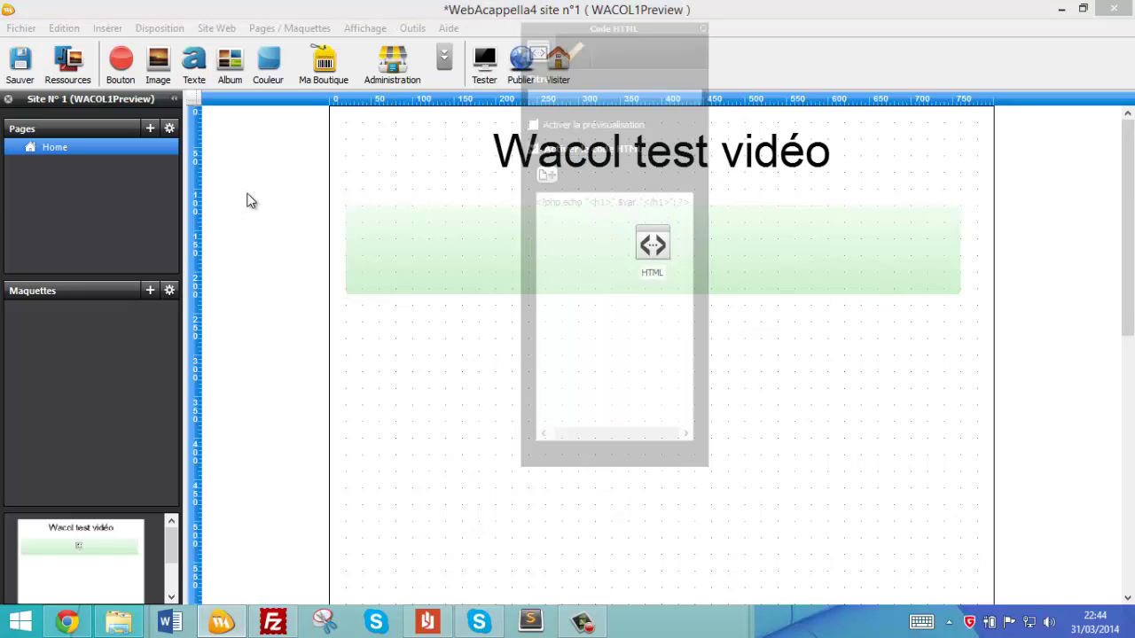
click(547, 84)
text(<?p)
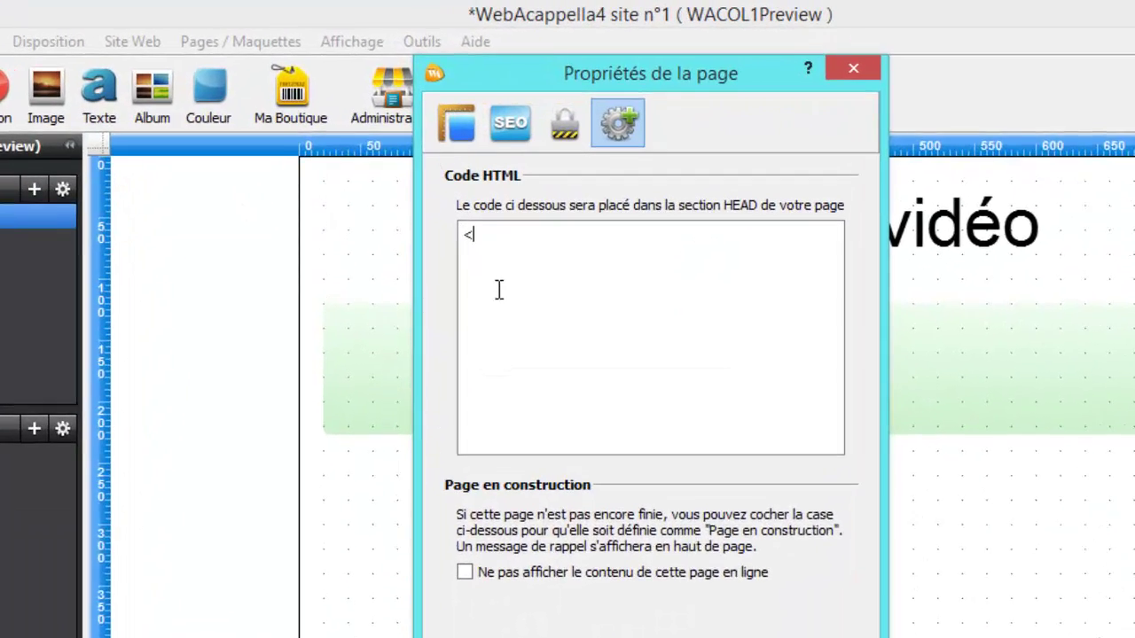
text(hp )
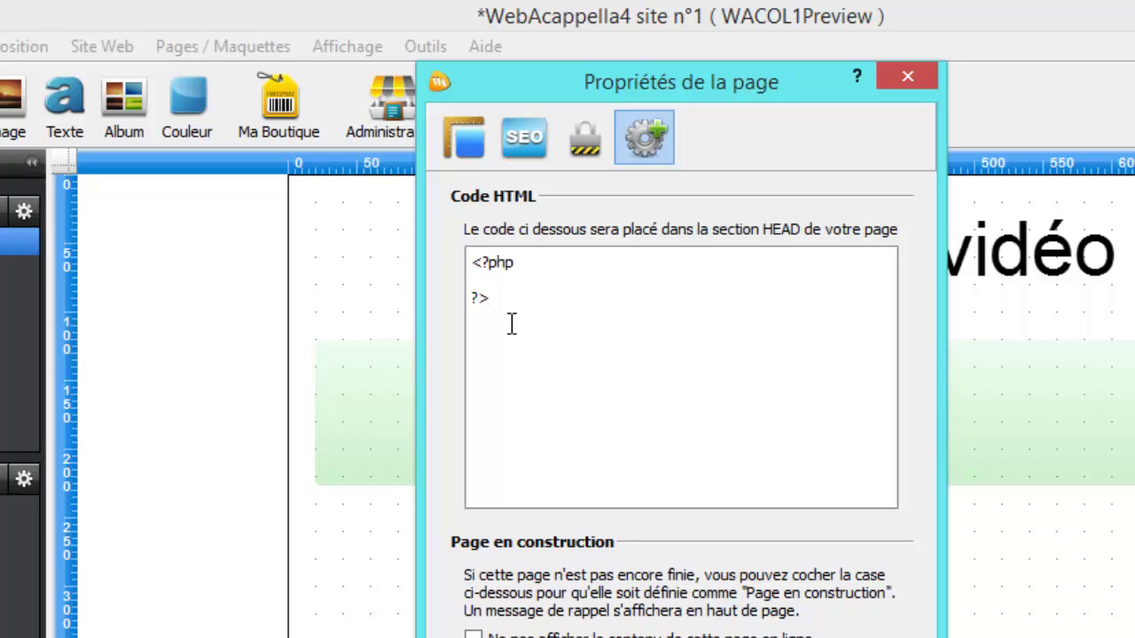
text($var = "Test)
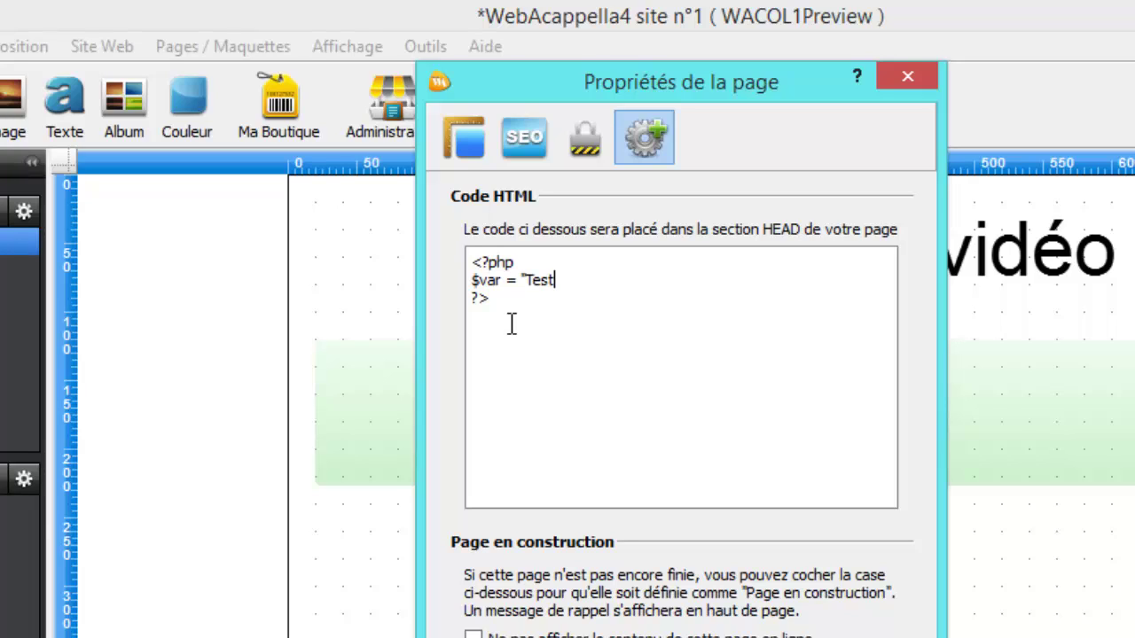
text(réussie";)
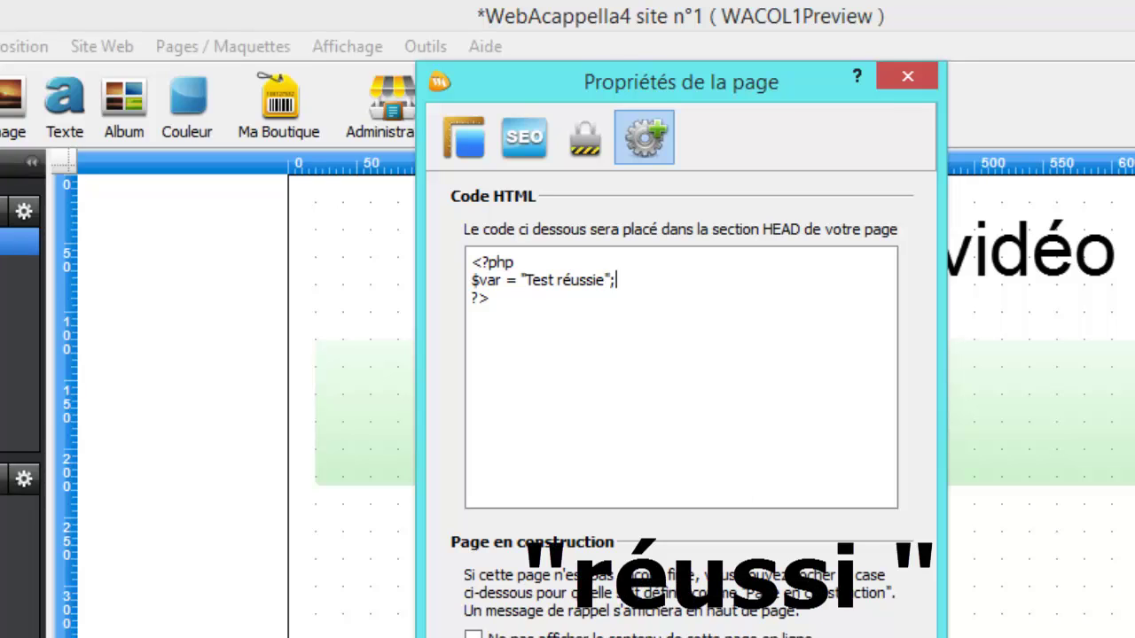
click(596, 574)
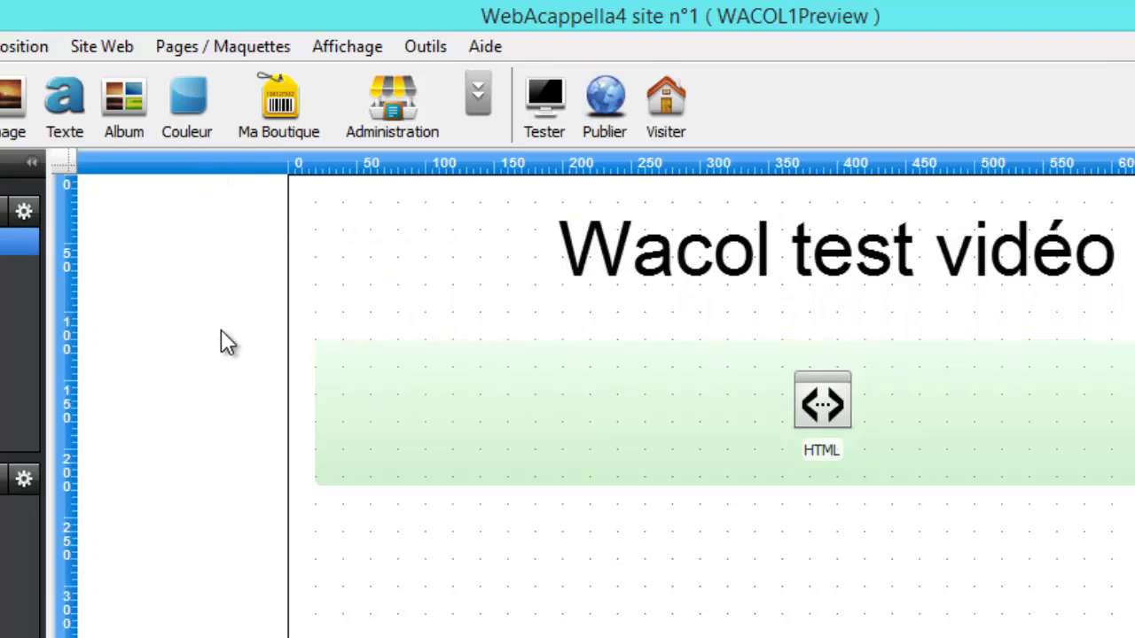
Publish the site and open the published WACOL/index.html page in a maximized browser window.
click(383, 413)
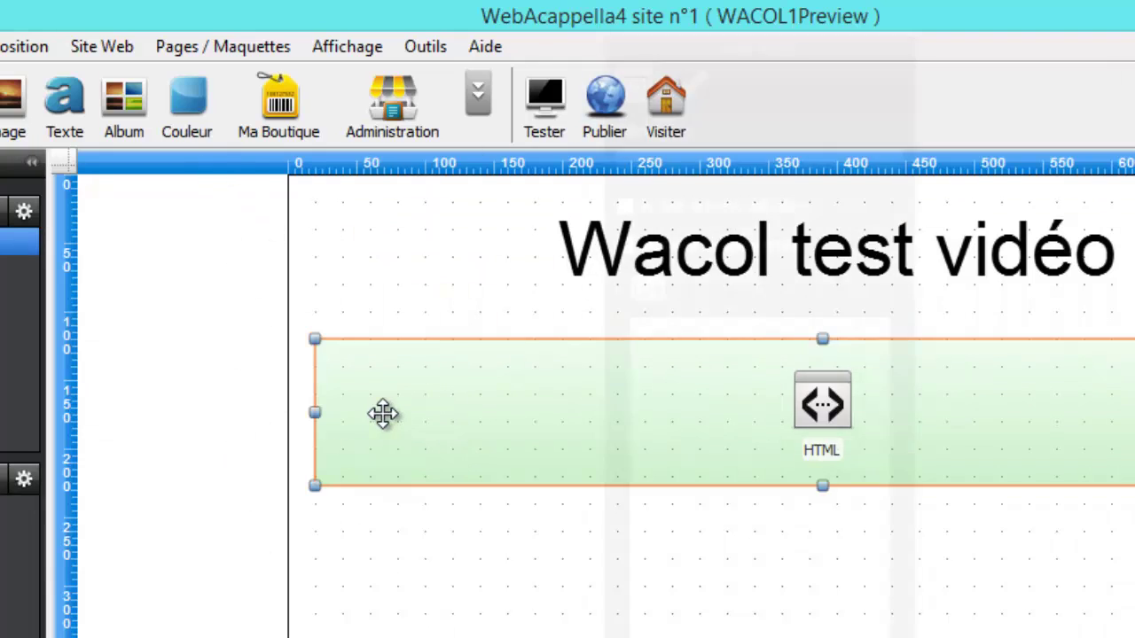
double_click(382, 413)
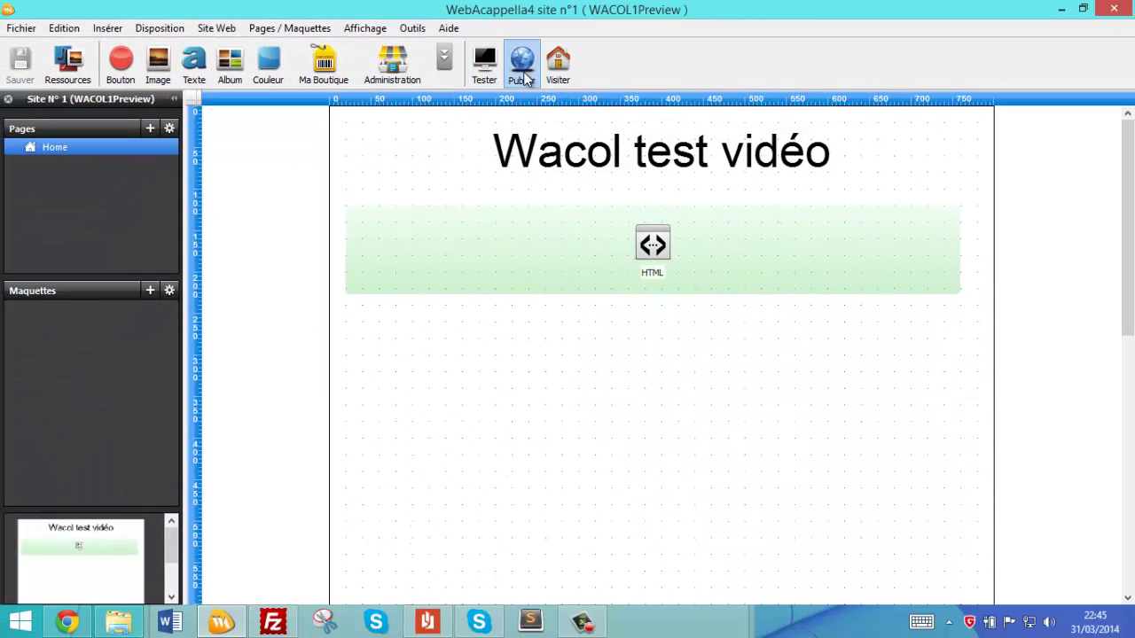
click(577, 89)
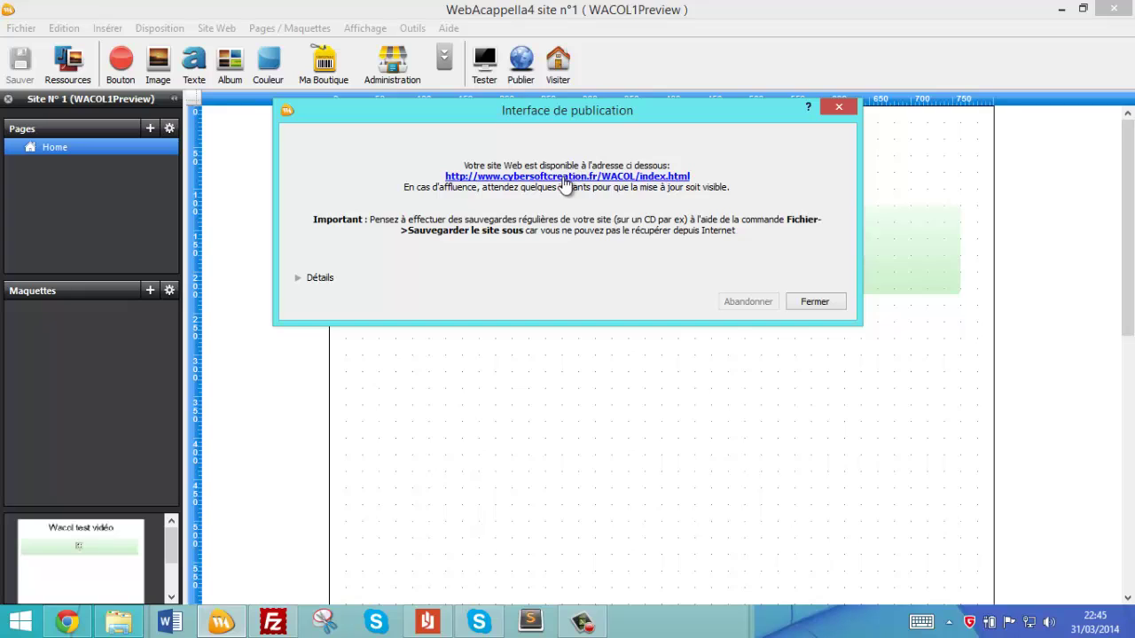
click(565, 176)
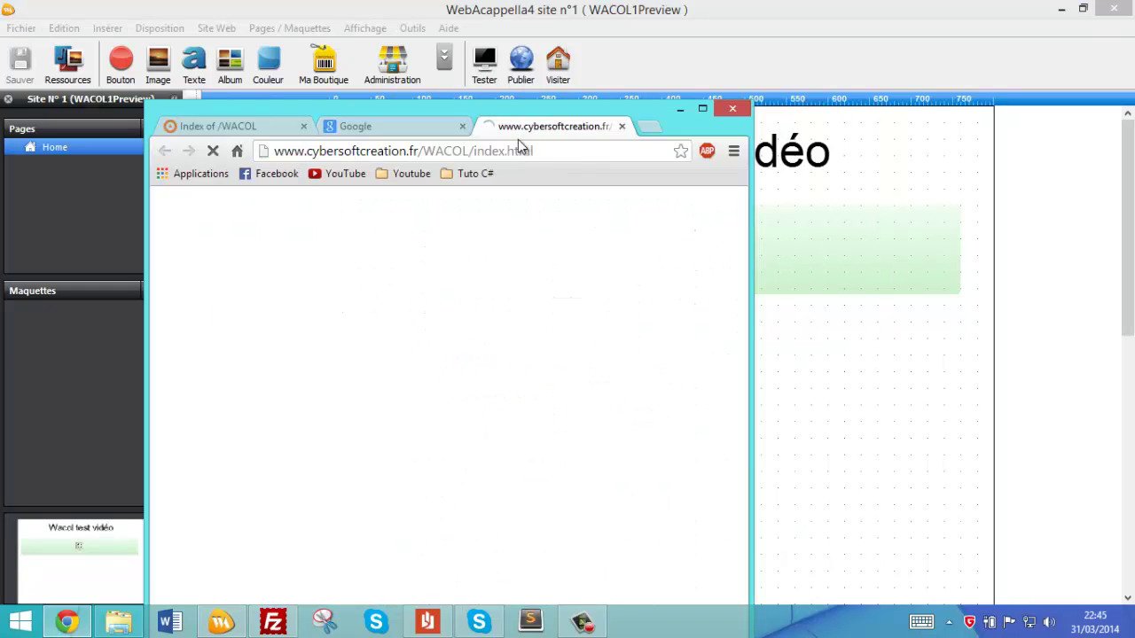
double_click(649, 113)
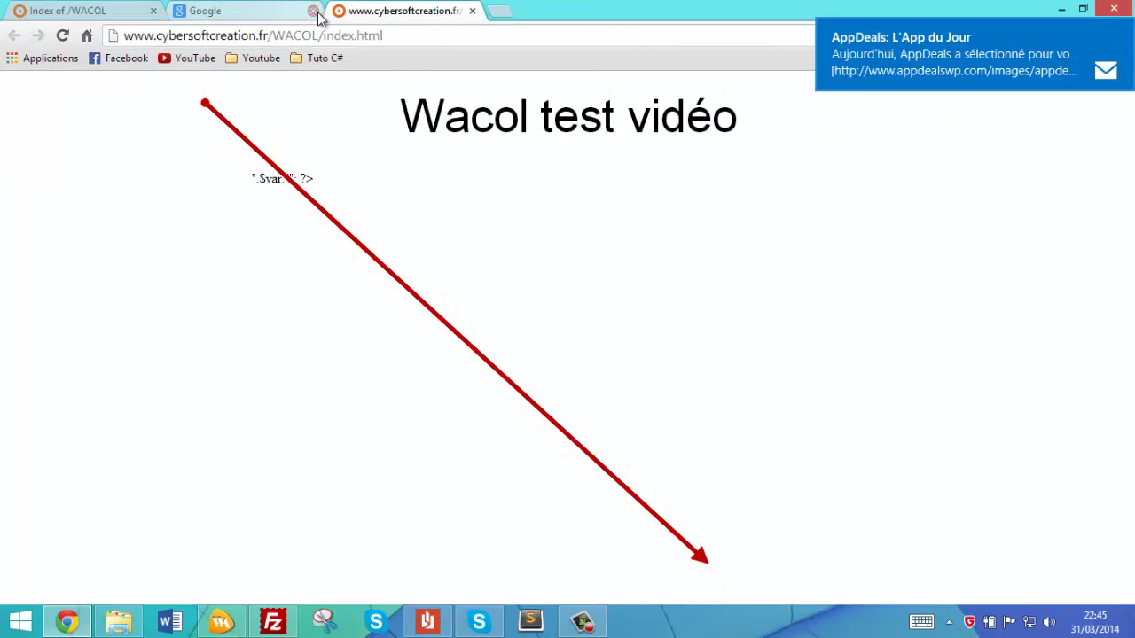
Close the Google page and open WACOL1.php from the /WACOL directory listing.
click(311, 11)
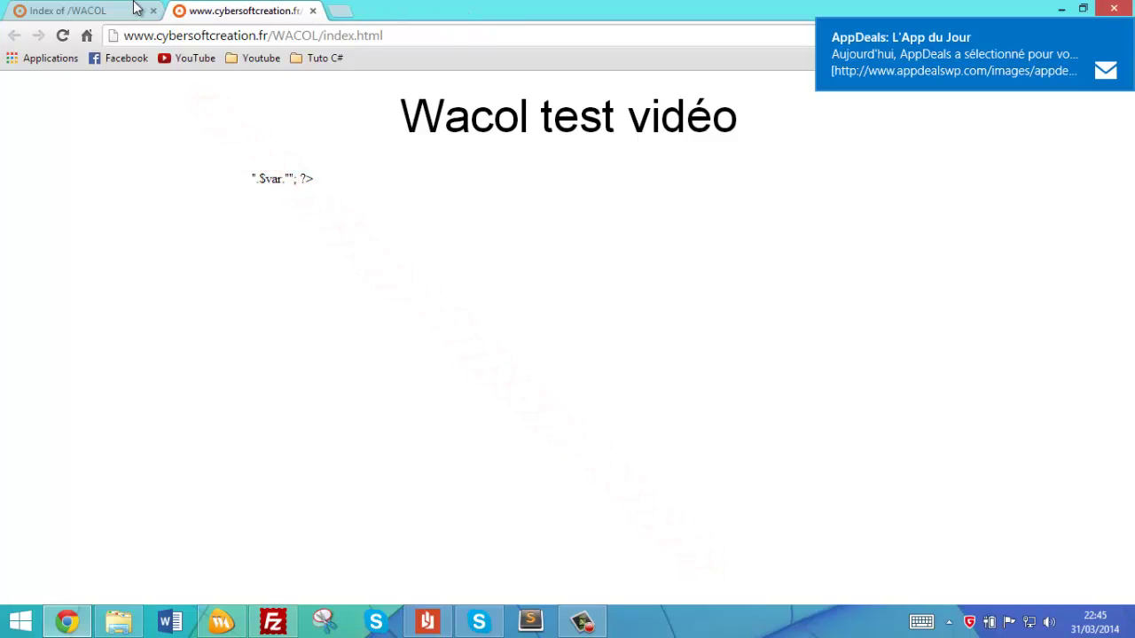
click(82, 12)
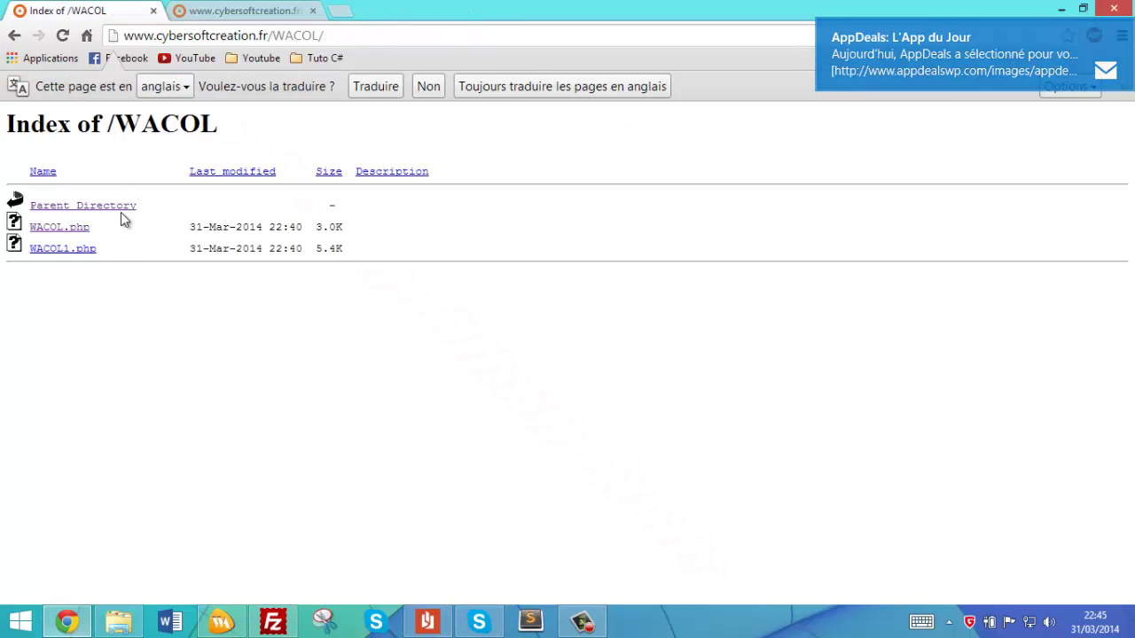
click(71, 252)
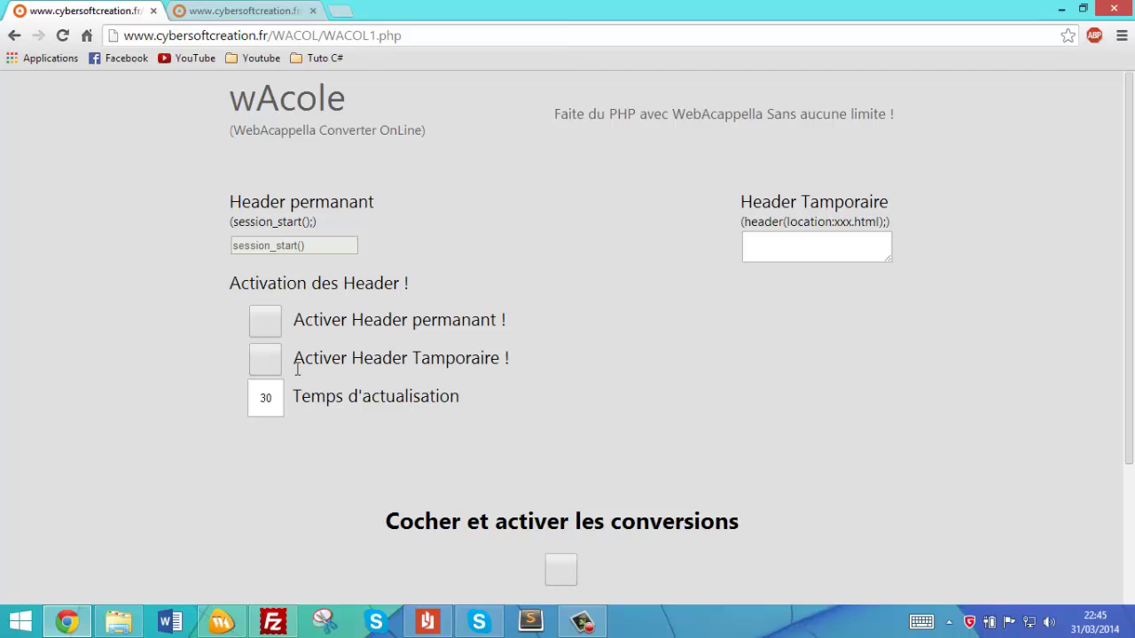
Enable "Activer Header permanant" on WACOL1.php and activate the conversions for the published page.
click(269, 327)
scroll(408, 456, down, 3)
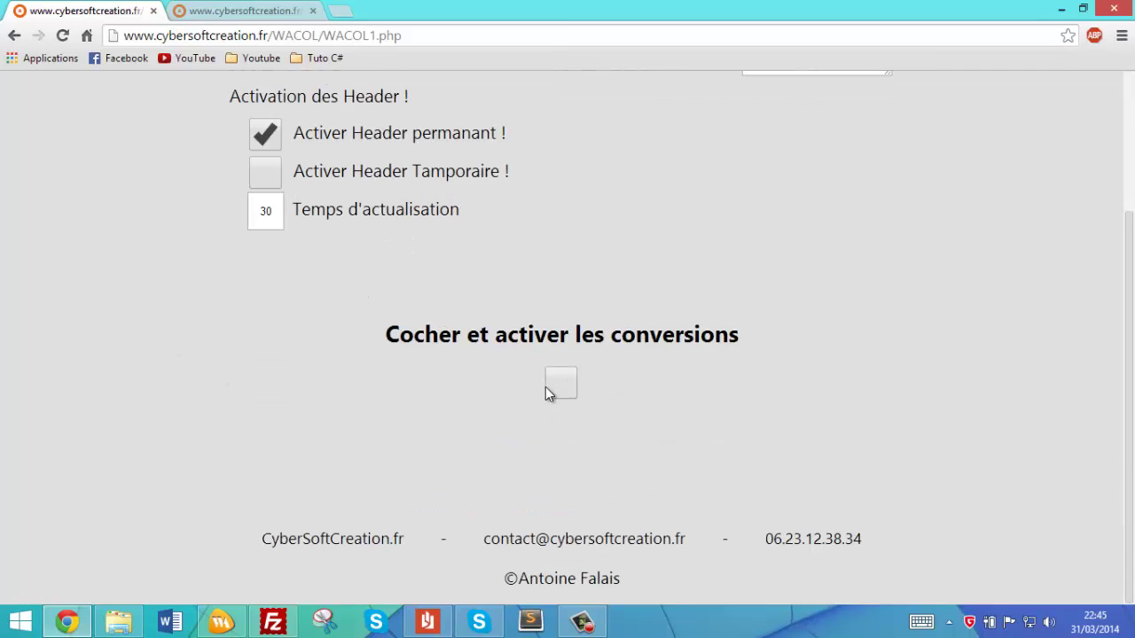
click(548, 387)
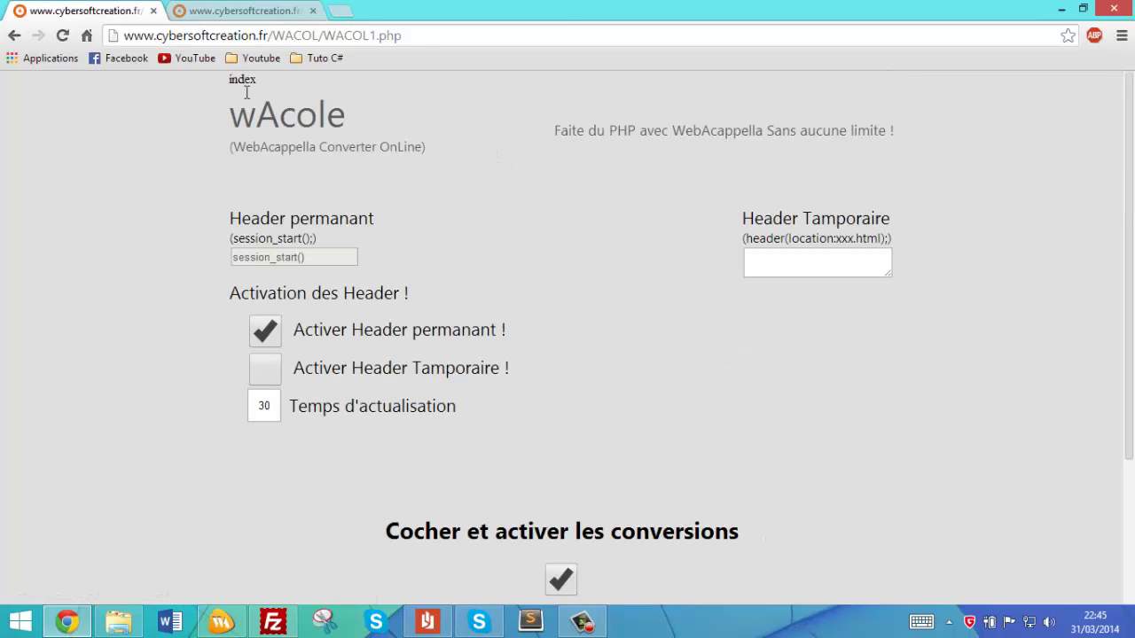
Examine the list of converted pages on the wAcole page and reload the published index.html.
click(228, 15)
click(71, 10)
drag(257, 81, 205, 72)
click(270, 83)
click(264, 10)
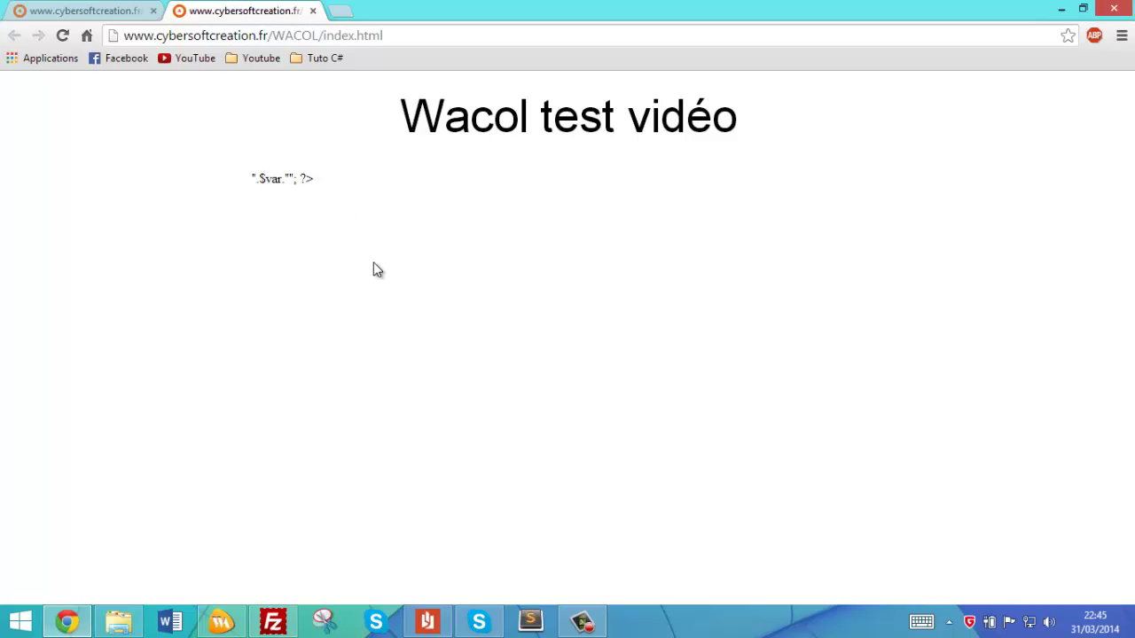
key(F5)
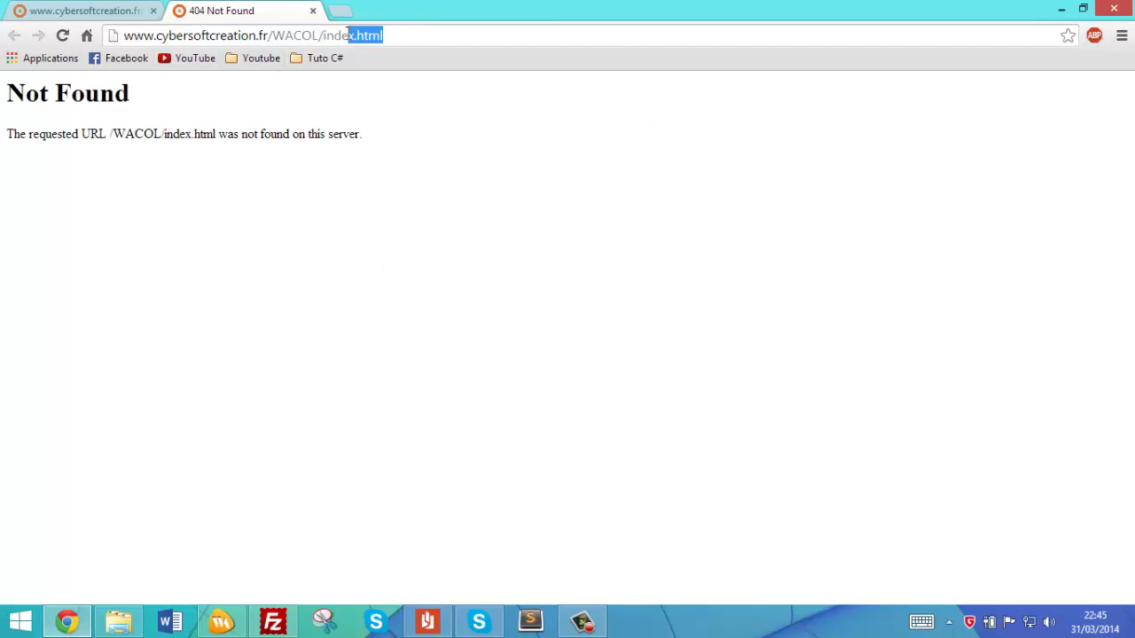
Change the published page's address from index.html to index.php and load it.
drag(384, 36, 356, 36)
text(php)
key(Return)
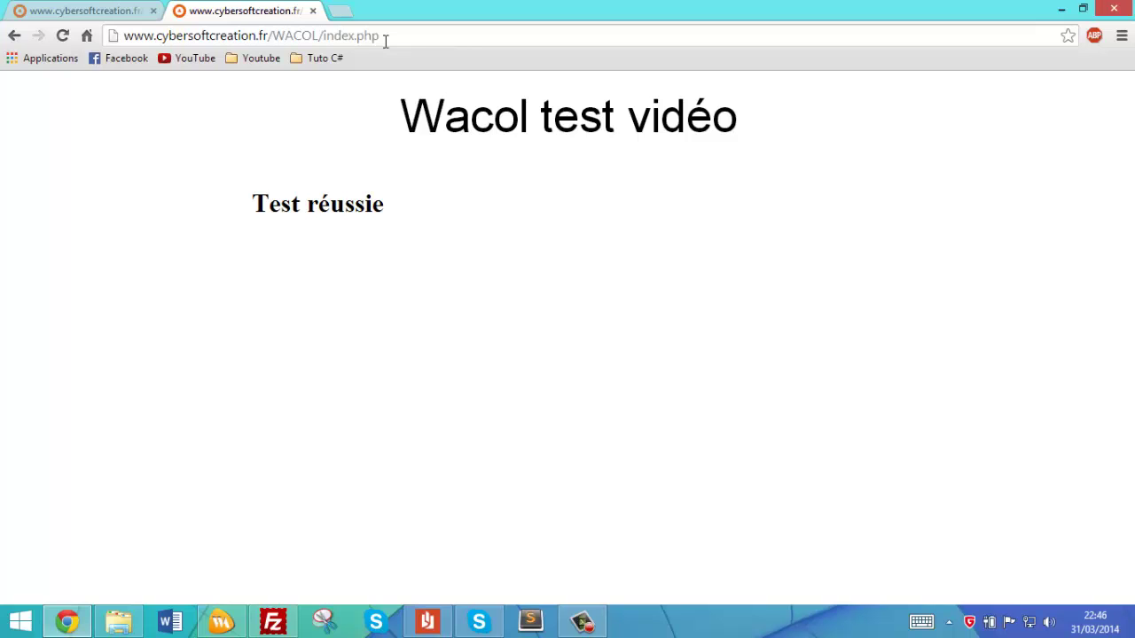
Return to the wAcole page and set "Temps d'actualisation" to 15.
click(94, 11)
double_click(249, 401)
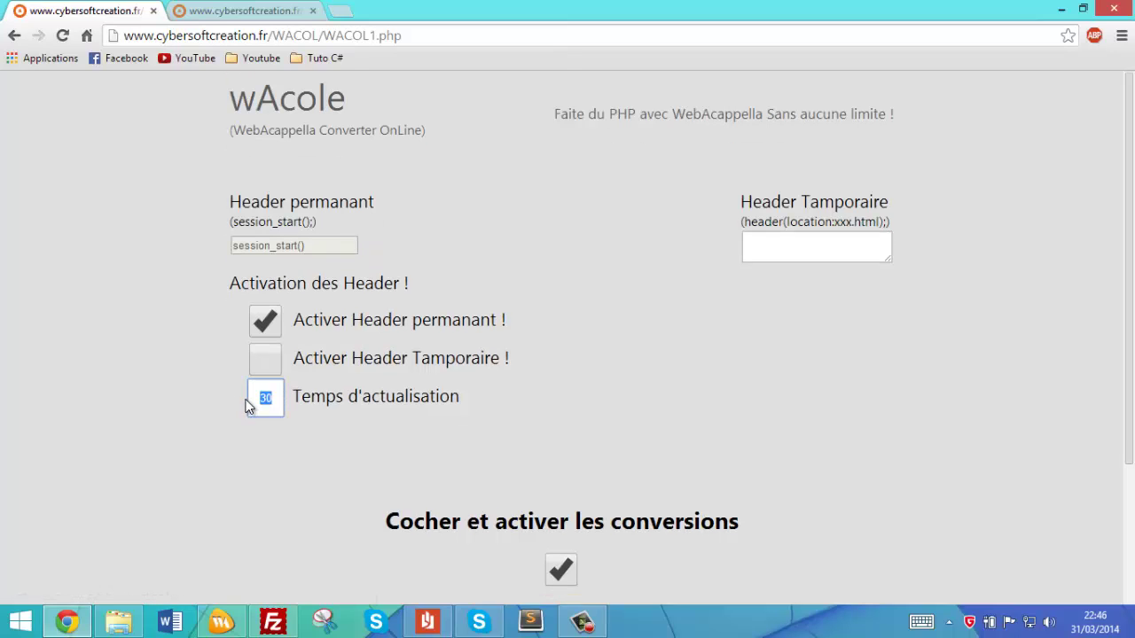
text(15)
scroll(526, 470, down, 2)
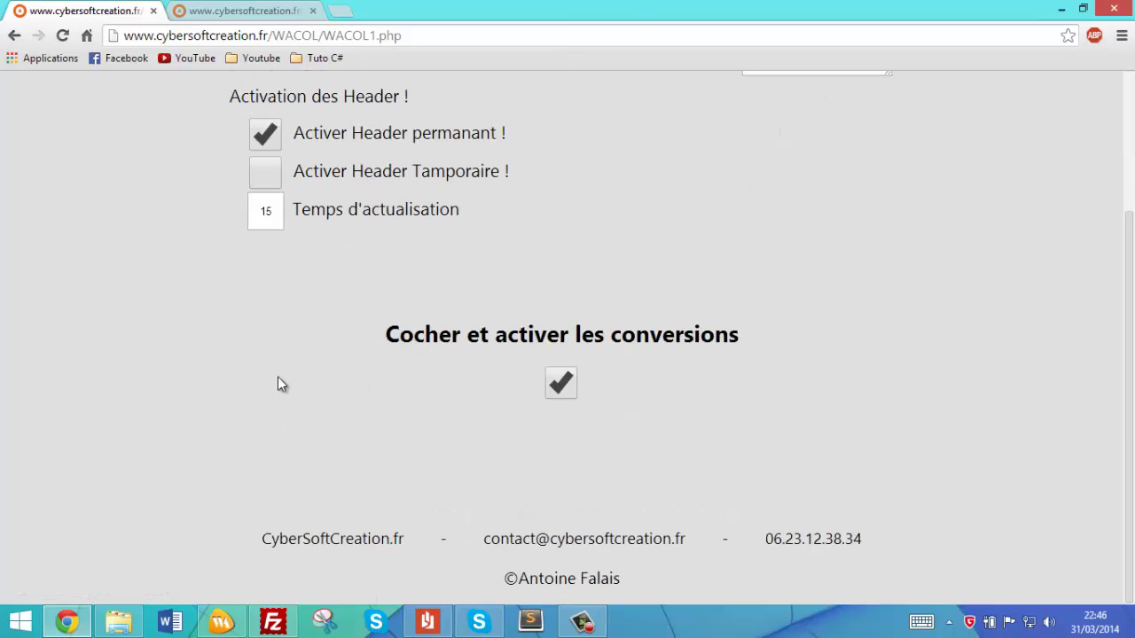
Switch to WebAcappella and duplicate the PHP echo line two lines below the original in the Home page's HTML object.
click(228, 621)
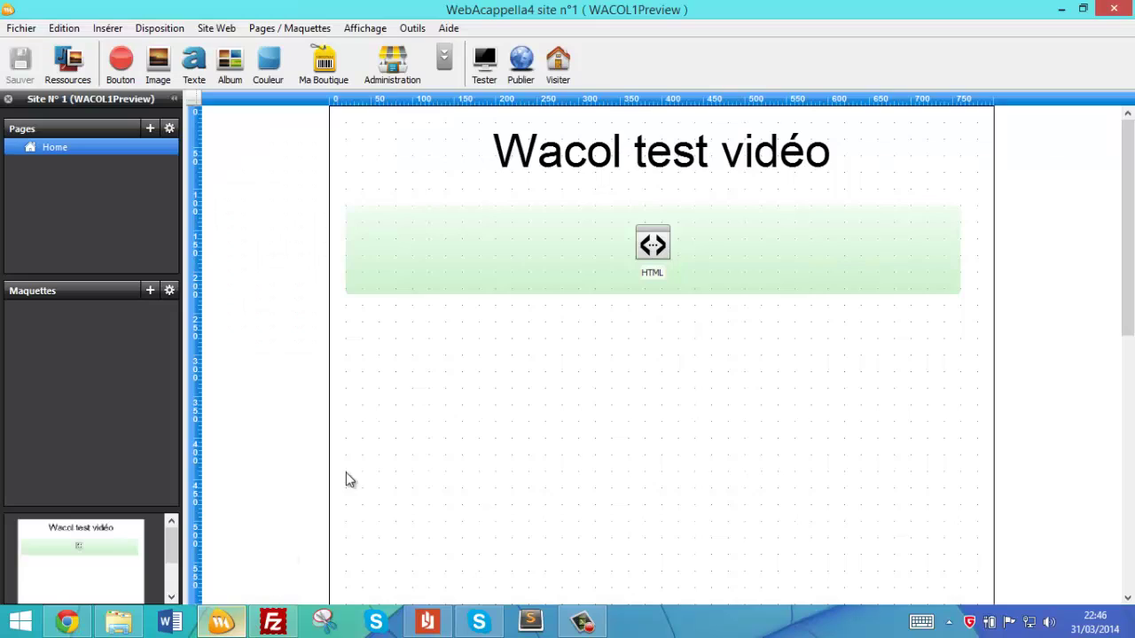
double_click(562, 223)
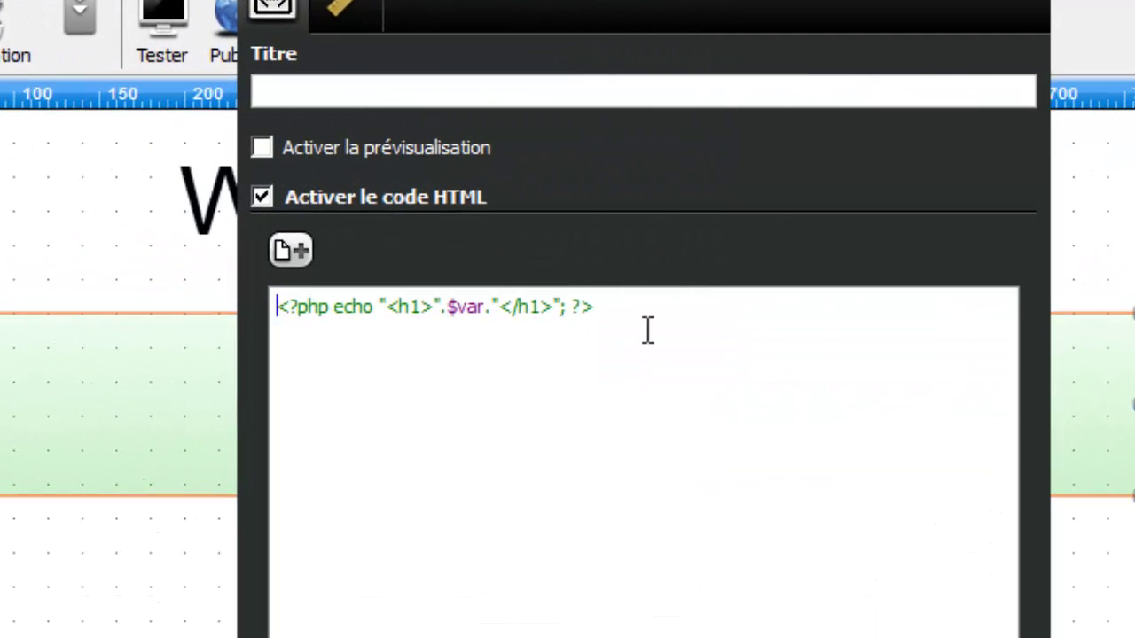
click(676, 311)
drag(666, 299, 85, 289)
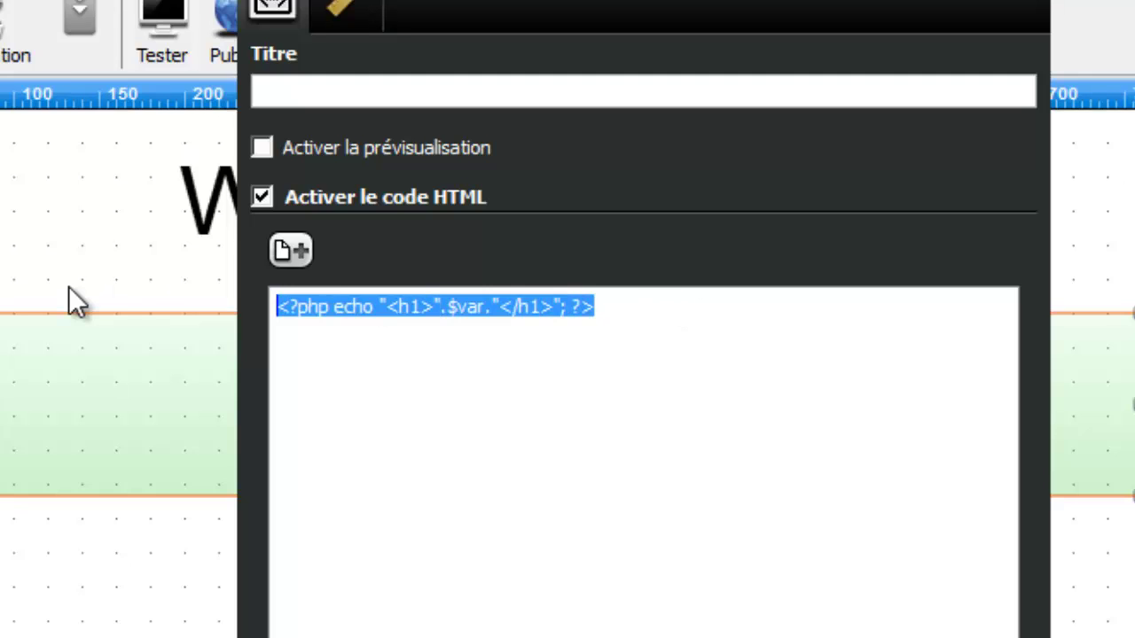
key(ctrl+c)
click(682, 311)
key(Return)
key(Return)
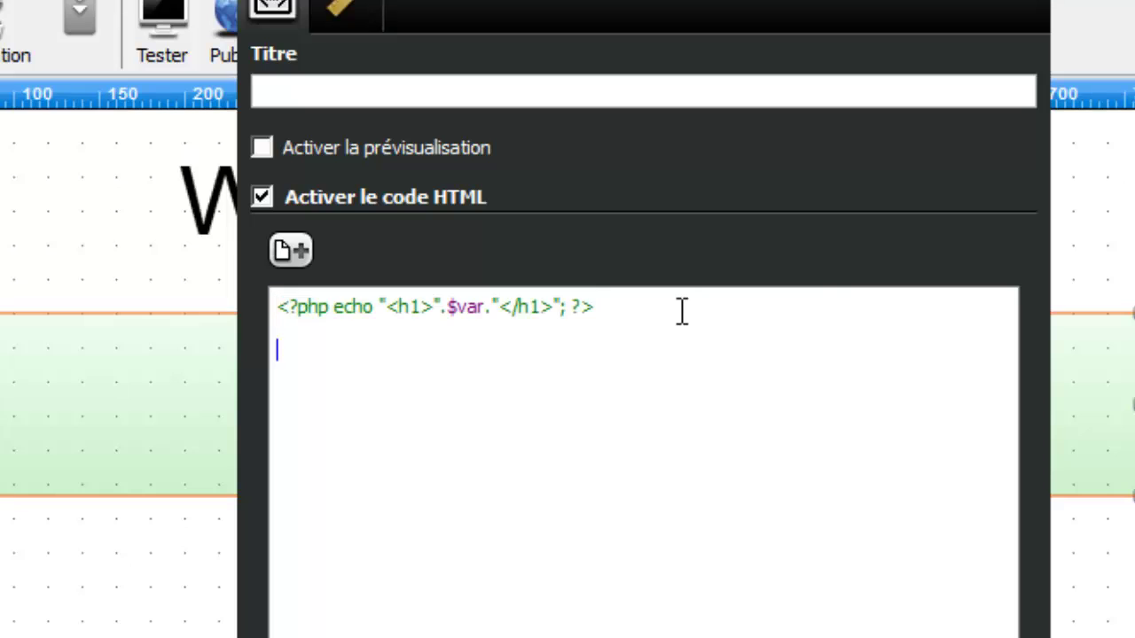
key(ctrl+v)
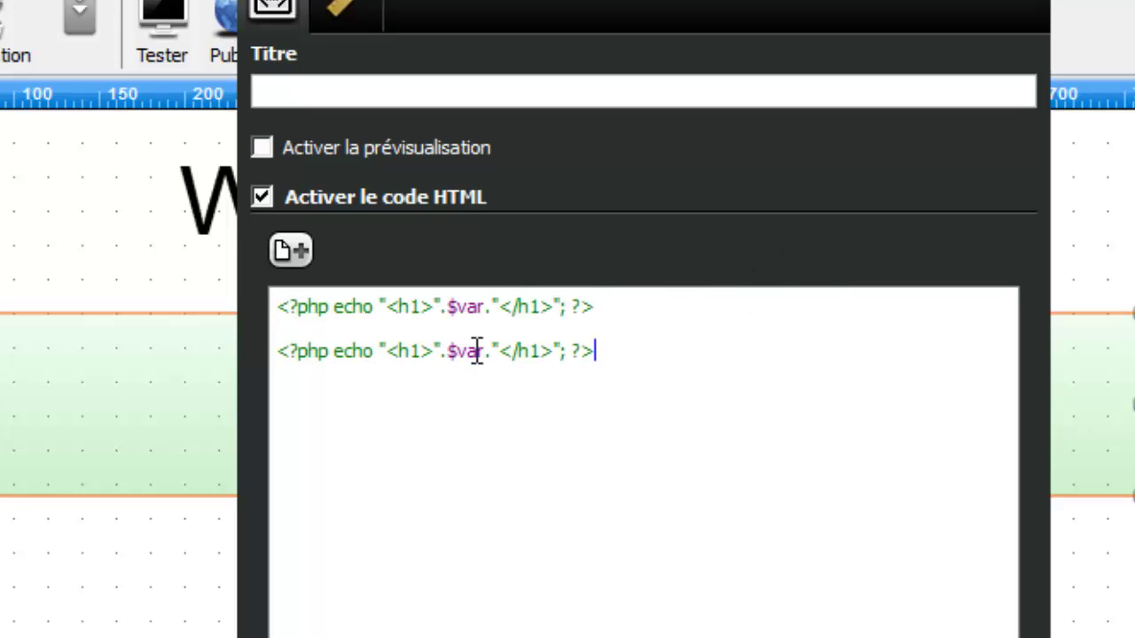
Change the opening and closing tags in the second PHP echo line to h4.
click(542, 346)
key(Delete)
text(4)
click(420, 345)
key(Delete)
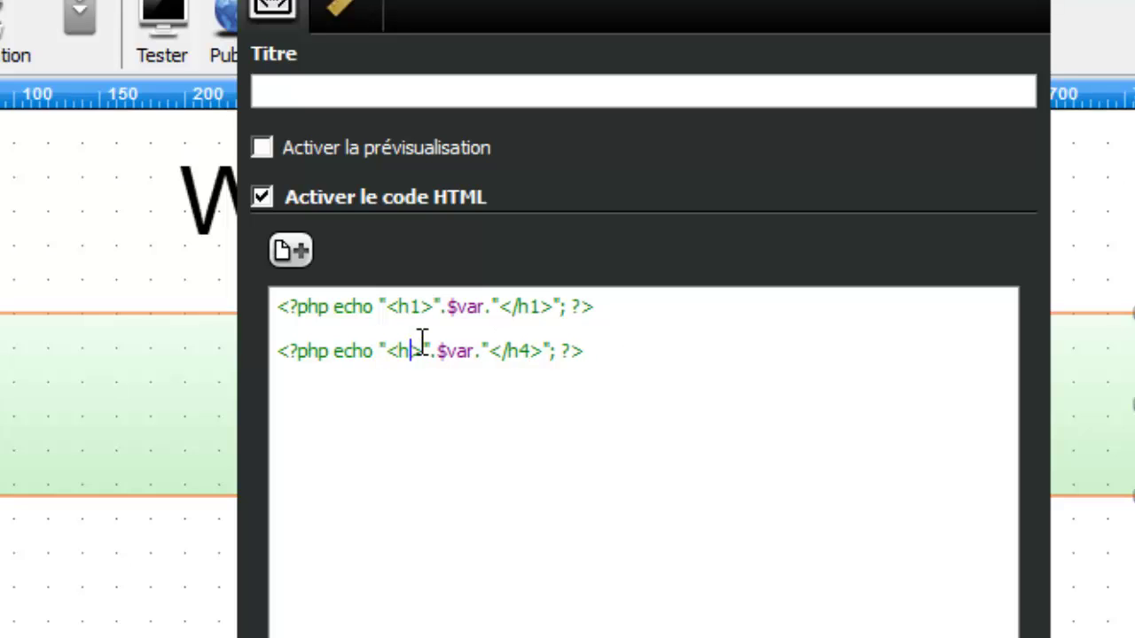
text(4)
Replace the $var concatenation in the second echo line with the text "PHP sans FTP Client" and apply the HTML object's code.
click(486, 346)
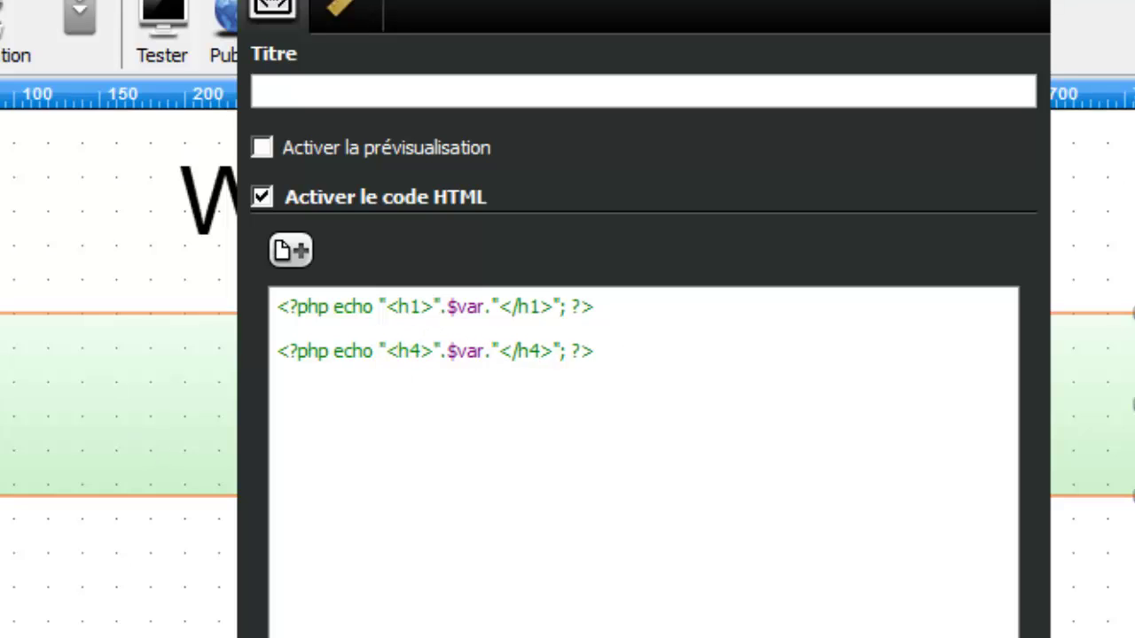
key(BackSpace)
key(BackSpace)
key(BackSpace)
key(Delete)
key(Delete)
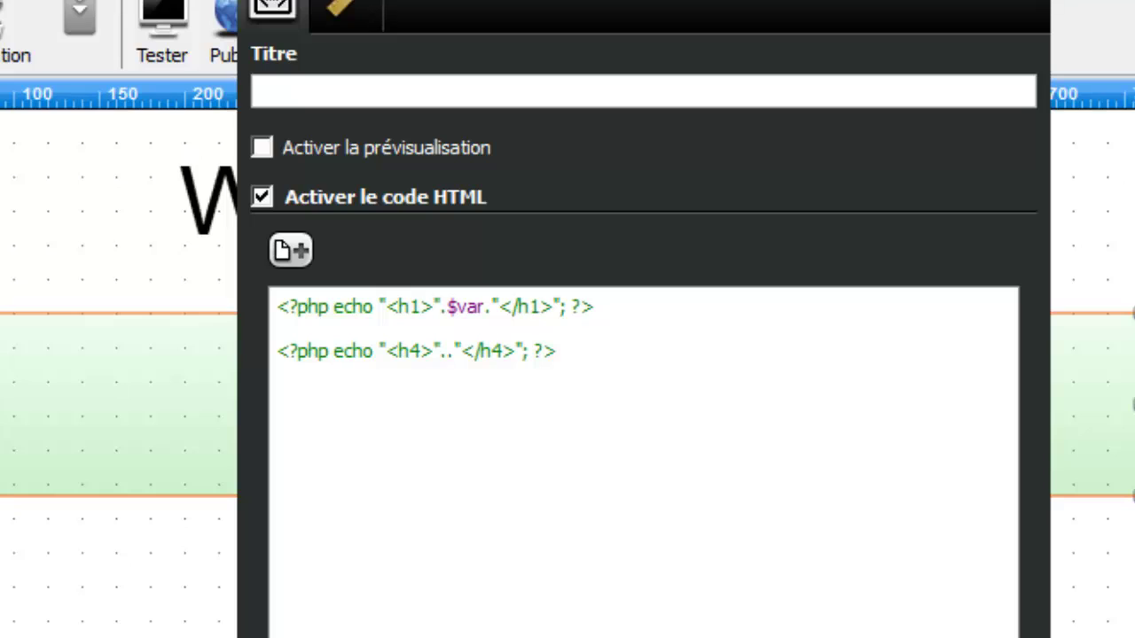
key(BackSpace)
key(BackSpace)
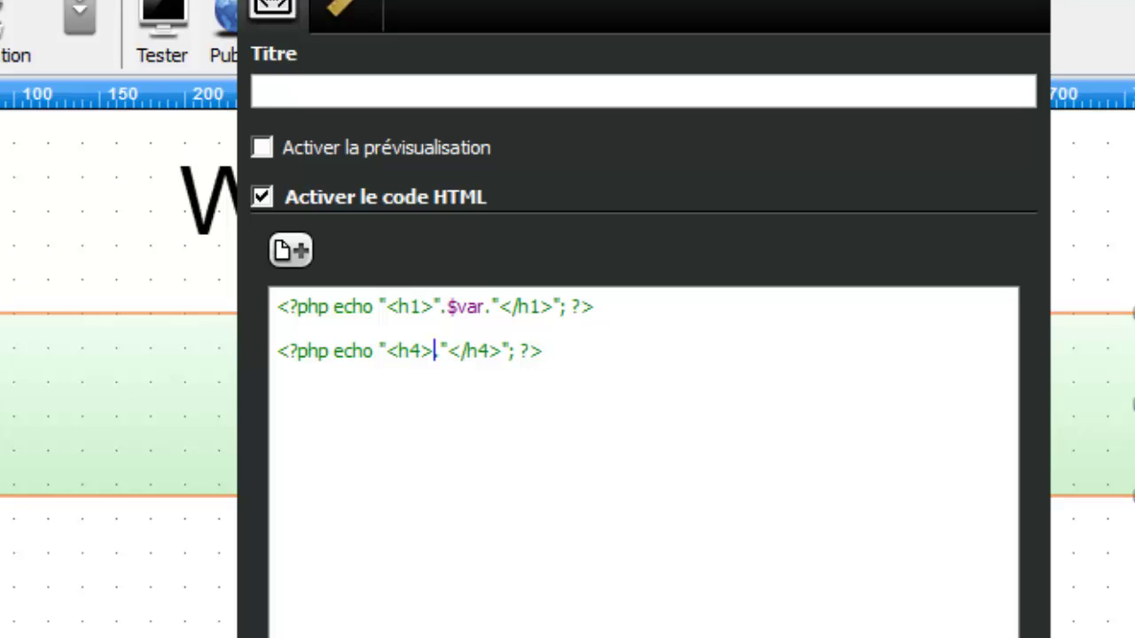
key(Delete)
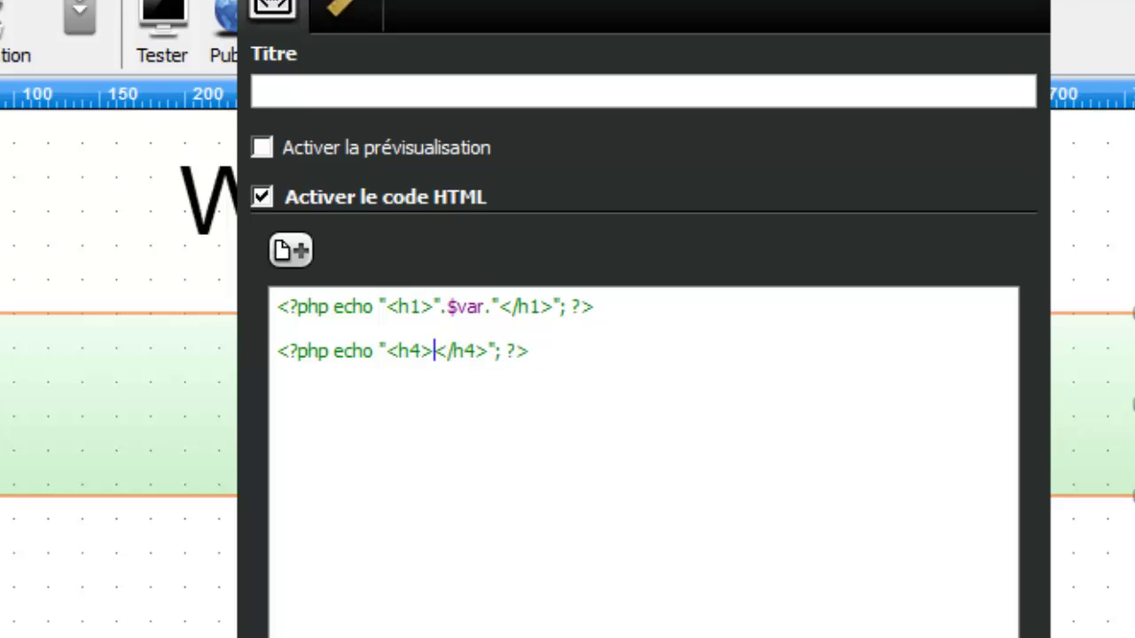
text(PHP san)
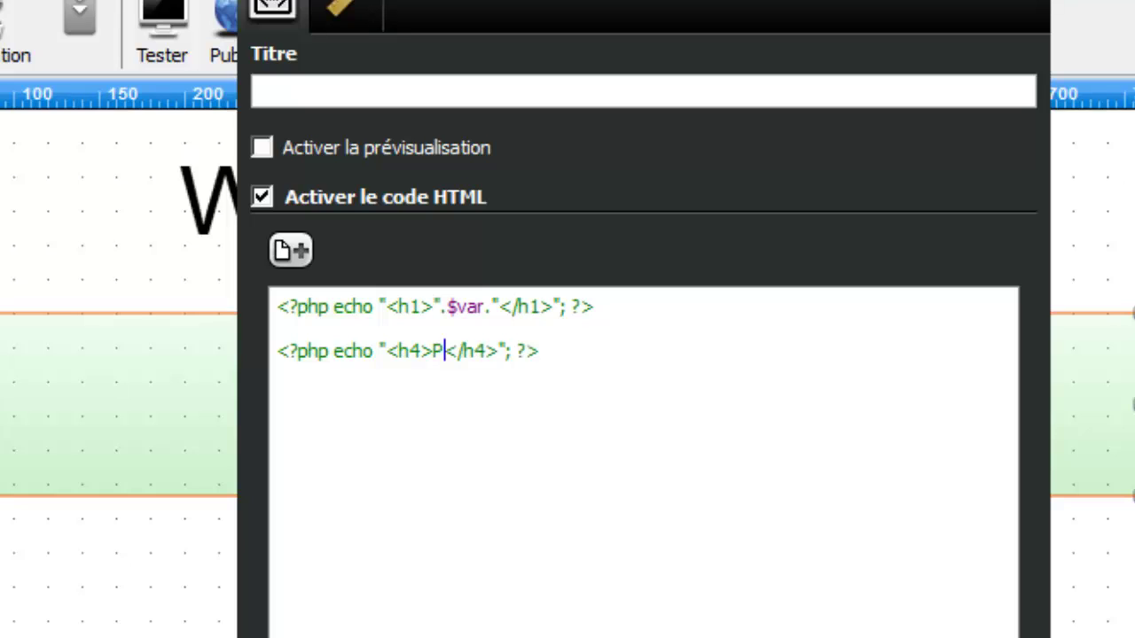
text(s FTP )
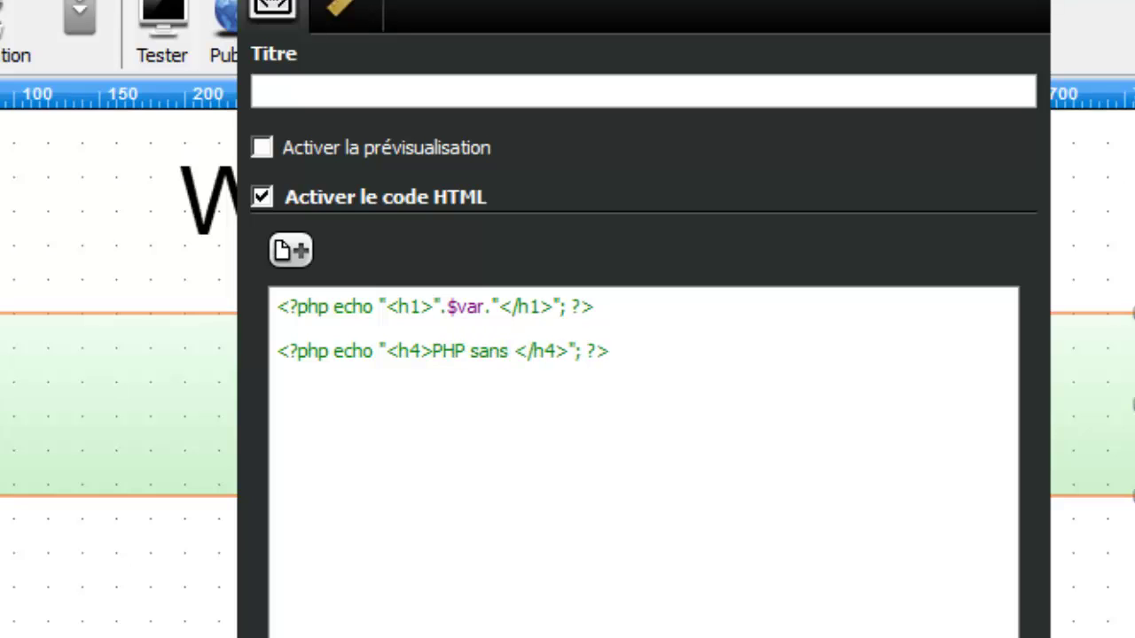
text(Client)
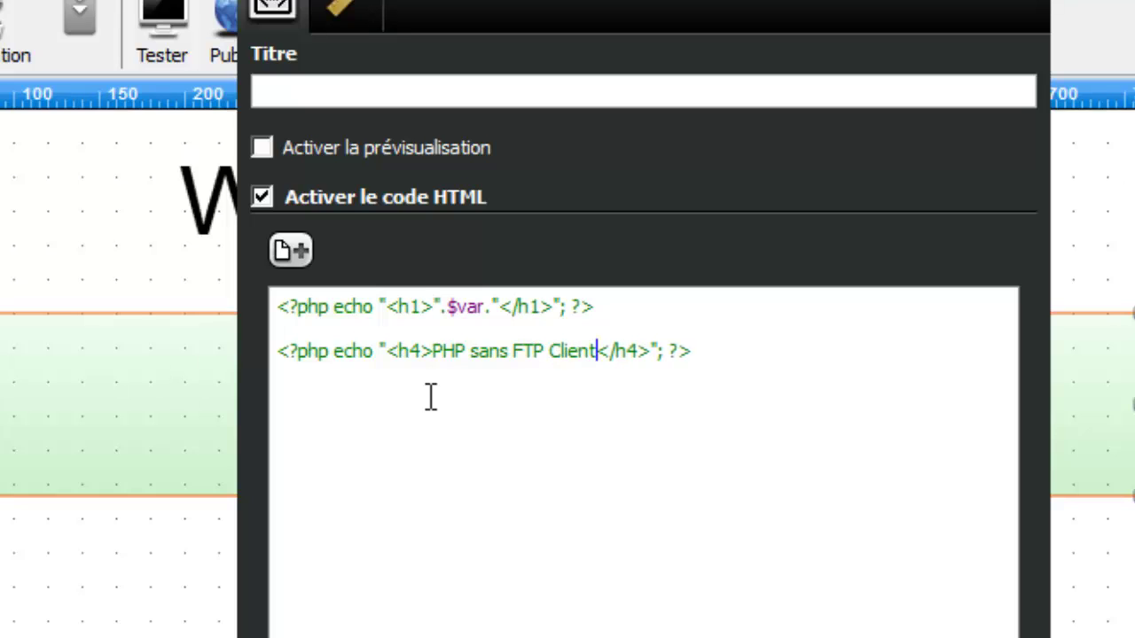
click(741, 354)
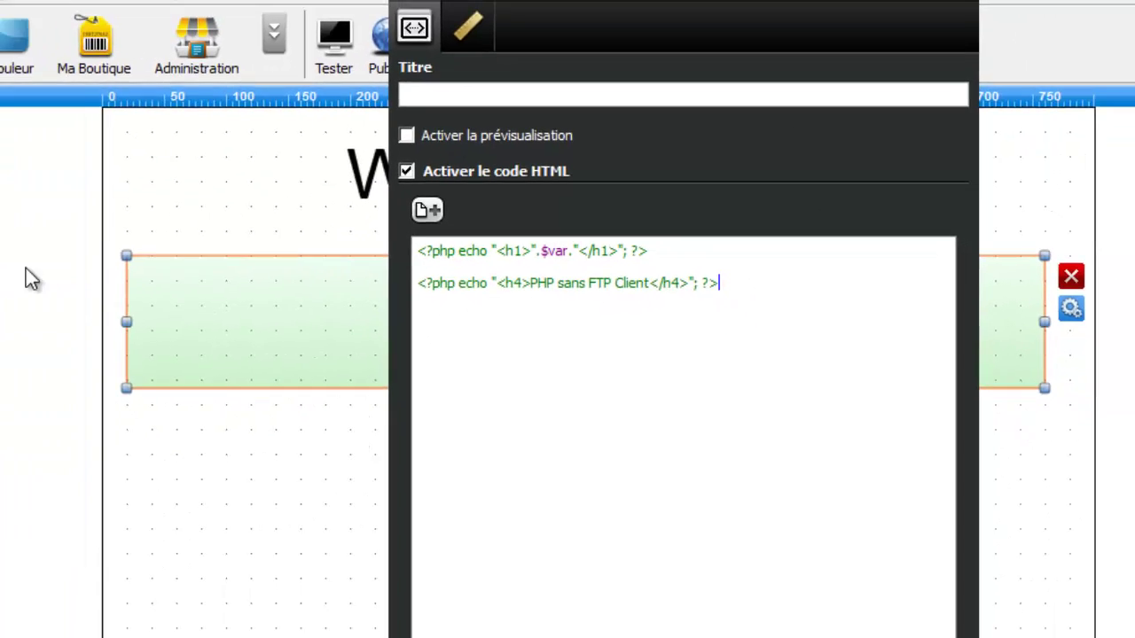
click(278, 220)
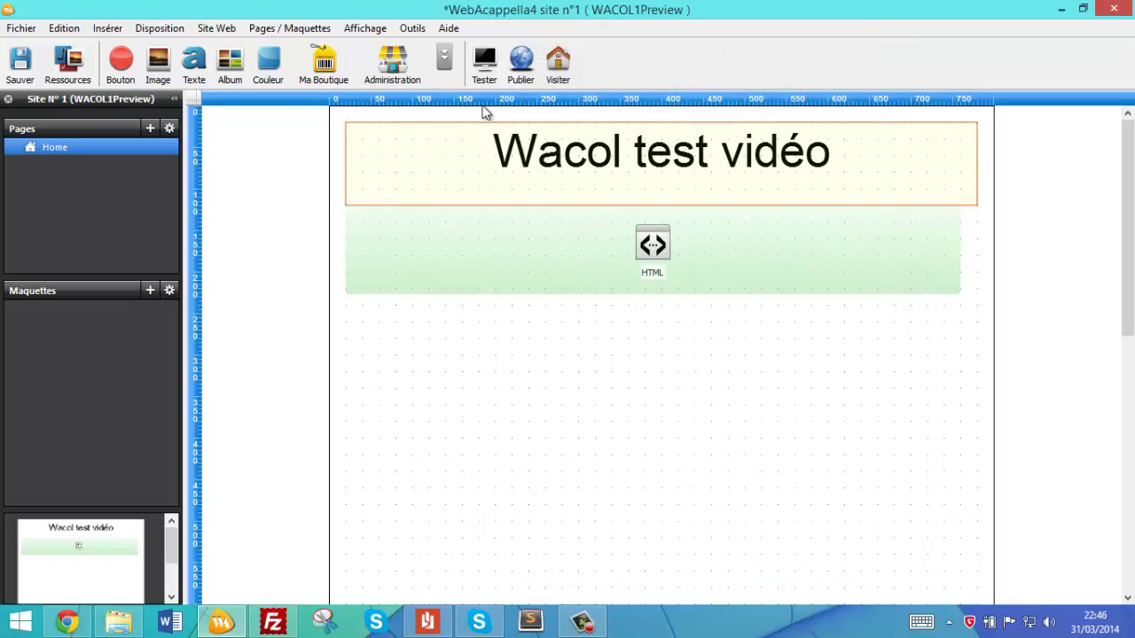
Publish the updated site, close the publication dialog, and check the wAcole page in Chrome.
click(521, 71)
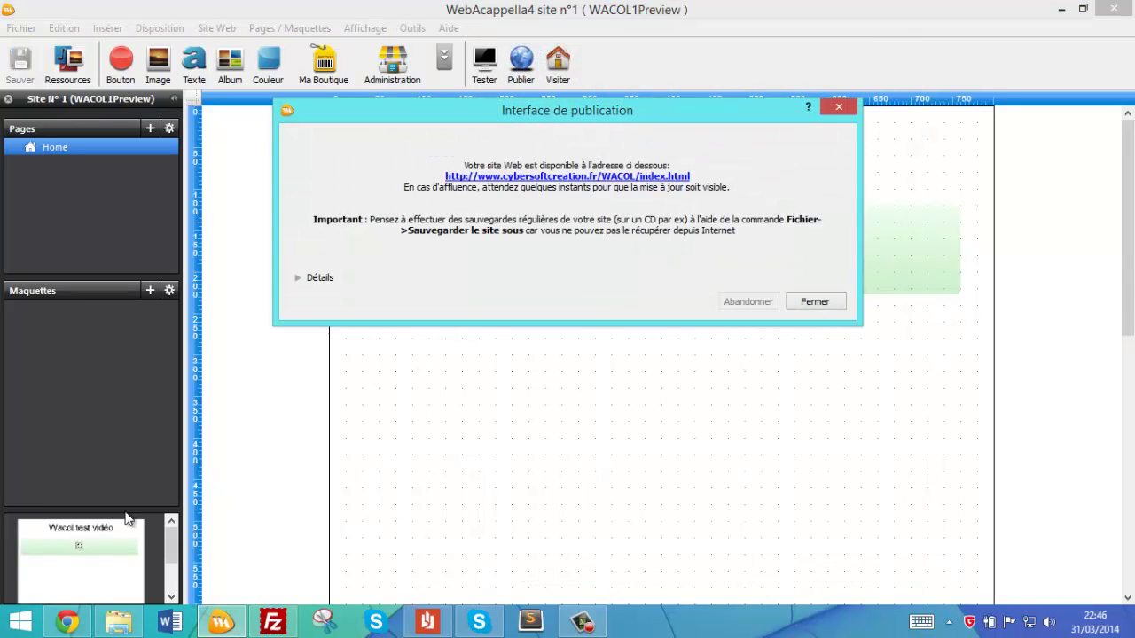
click(816, 302)
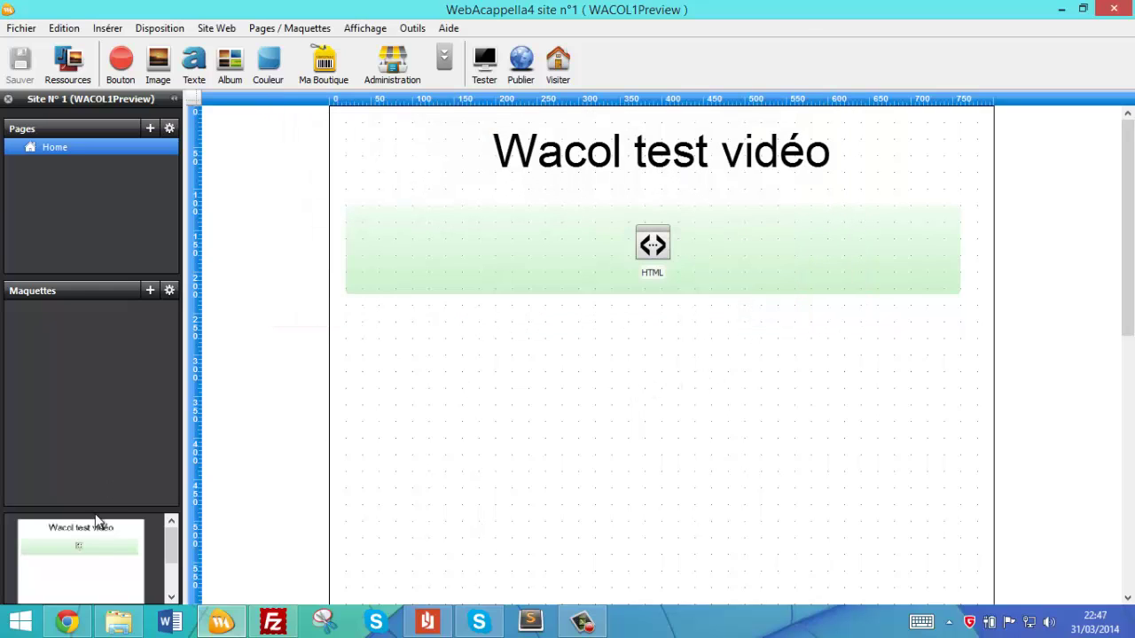
click(66, 620)
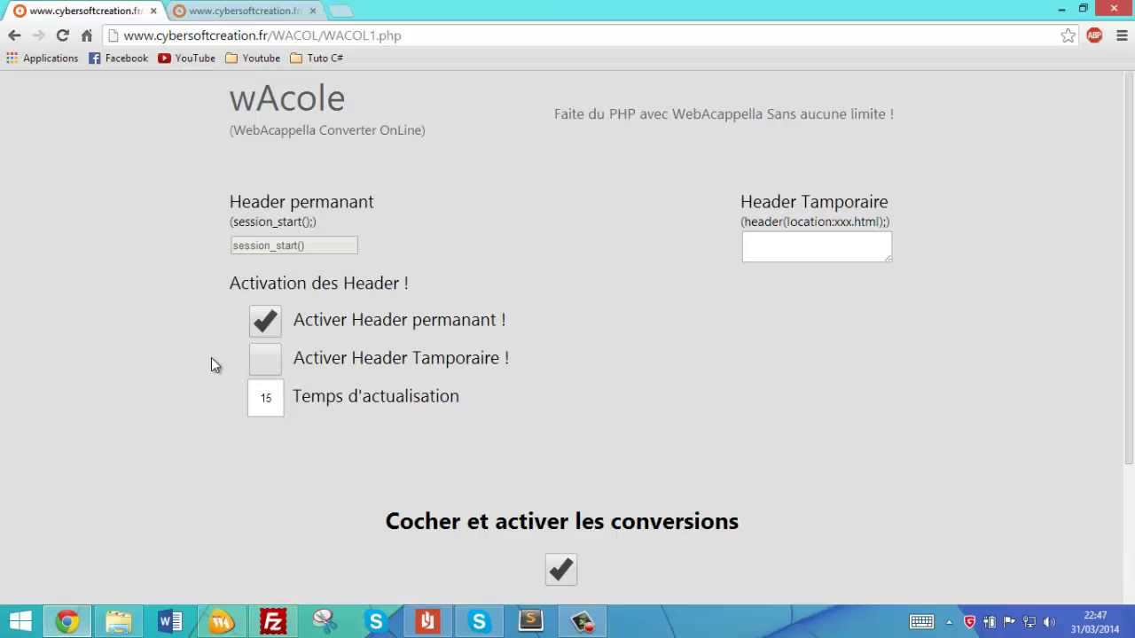
scroll(181, 229, down, 3)
scroll(147, 283, up, 1)
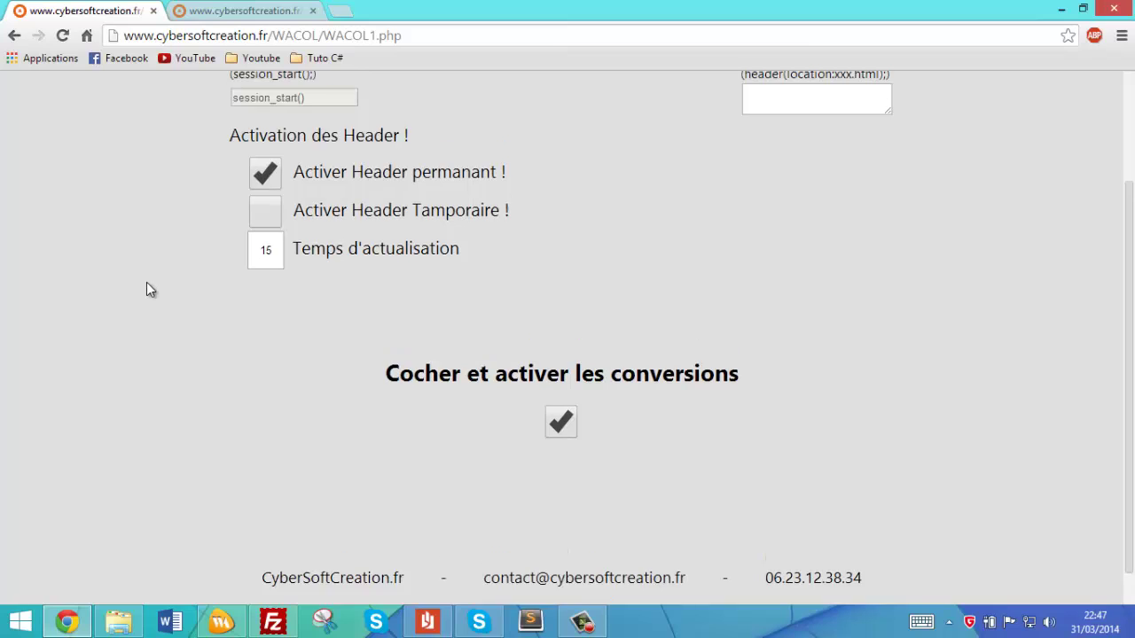
scroll(149, 293, up, 1)
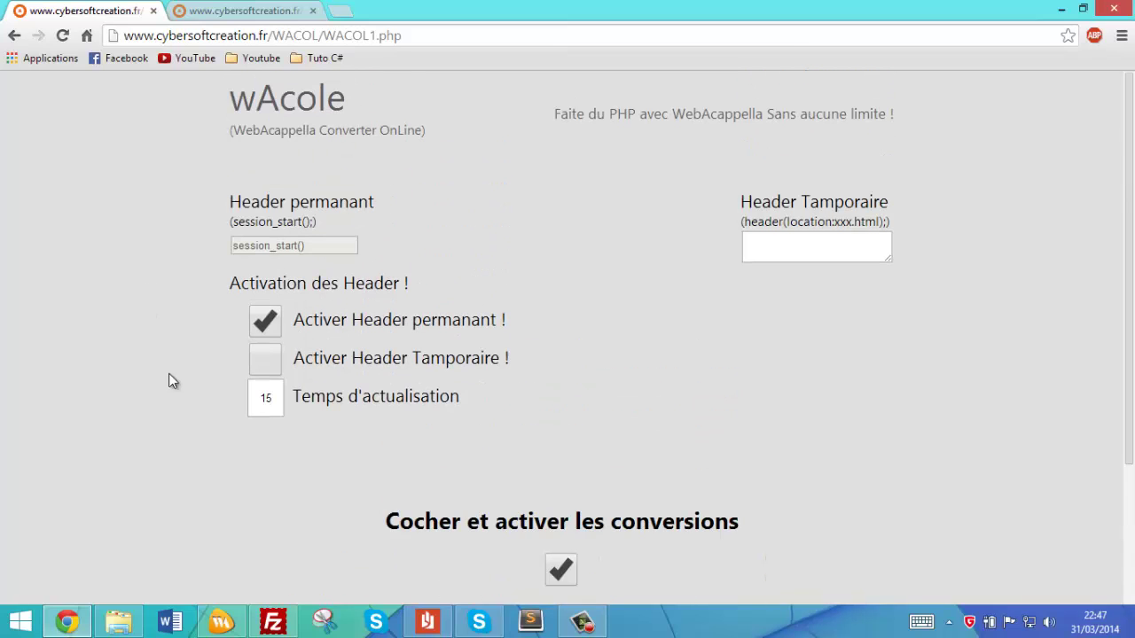
Reload the published WACOL/index.php page to check for the newly converted content.
click(262, 14)
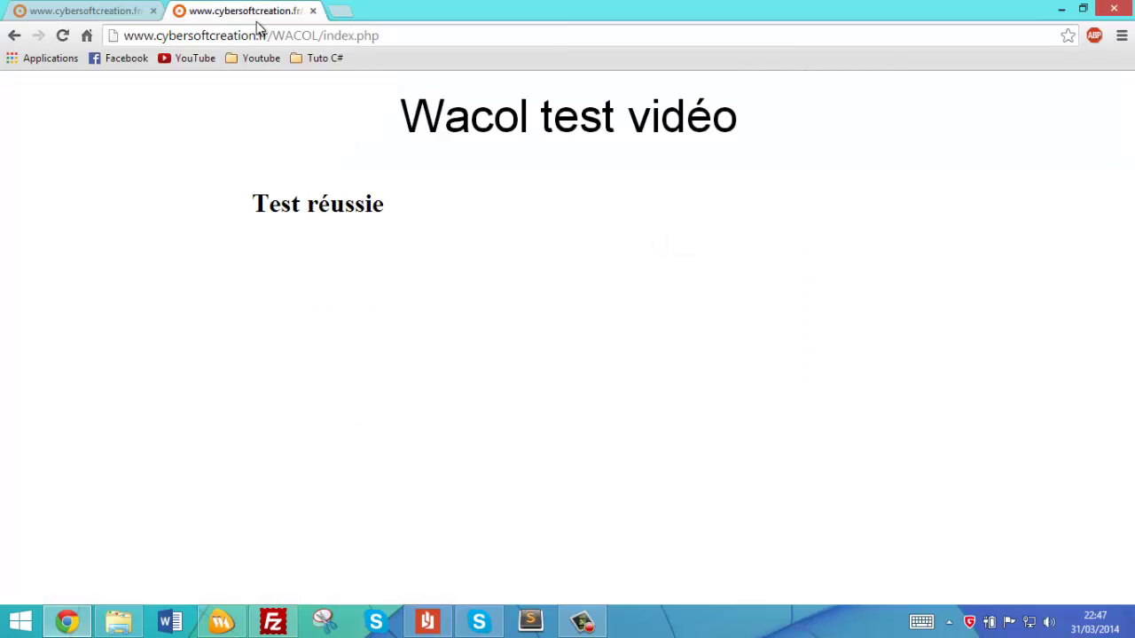
click(339, 34)
key(Return)
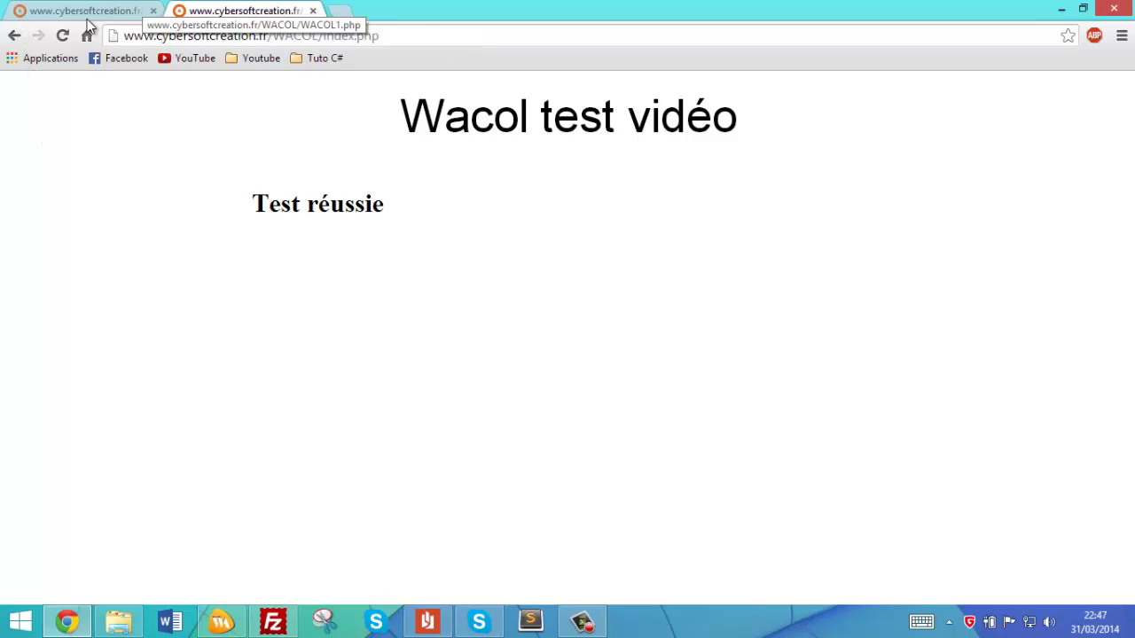
click(304, 36)
key(Return)
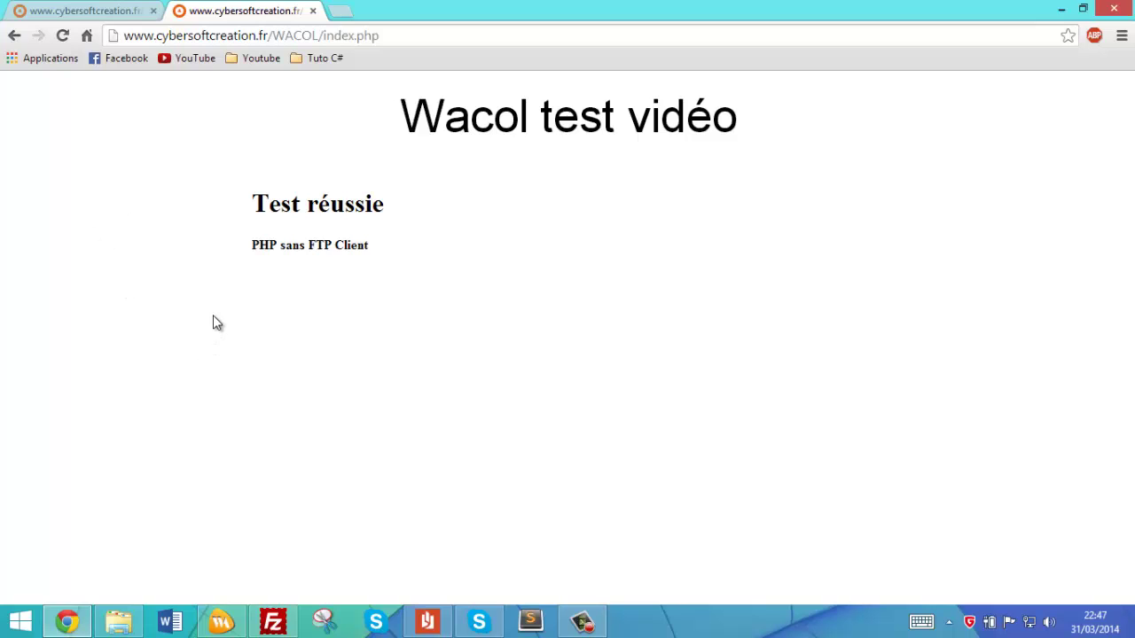
Detach the wAcole page into its own browser window and minimize it, leaving the published index.php page in view.
click(89, 10)
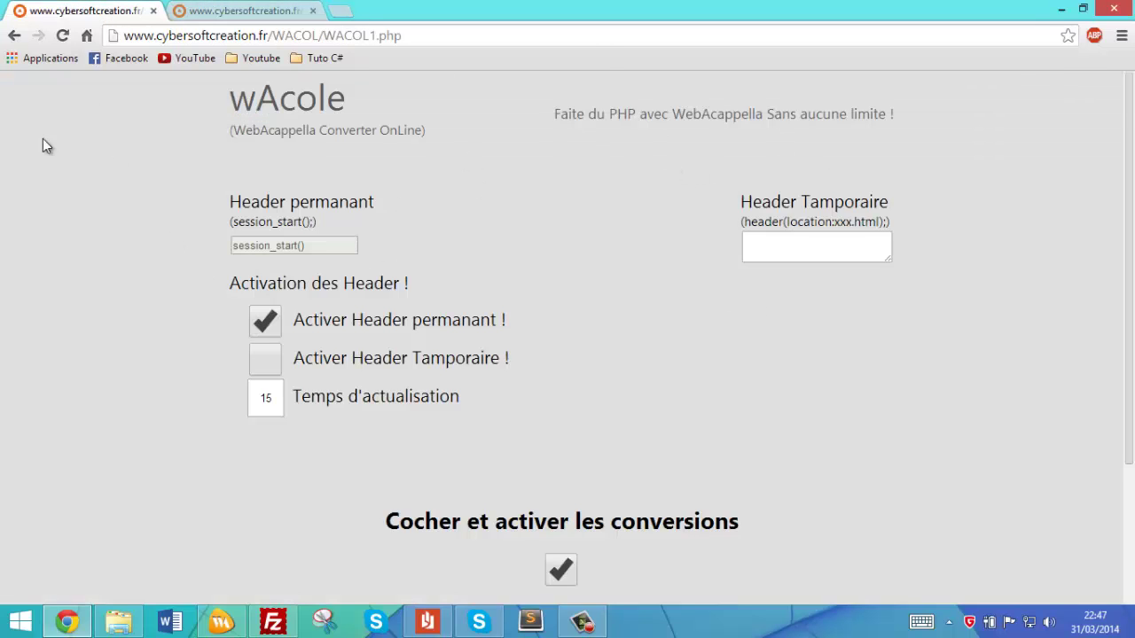
drag(84, 10, 407, 424)
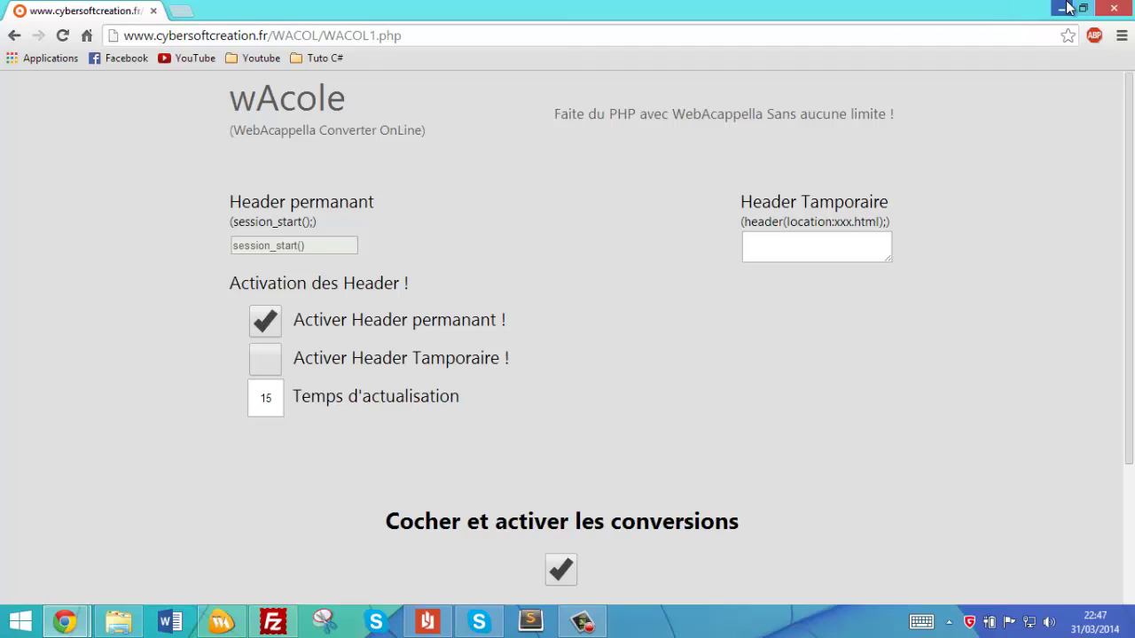
click(1062, 8)
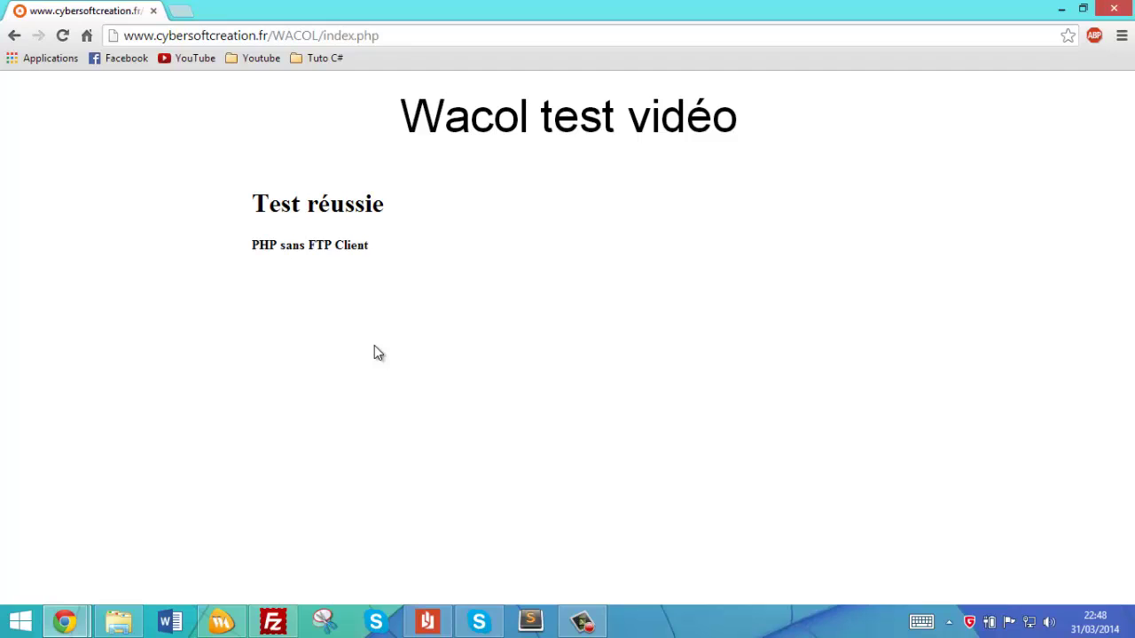
click(221, 620)
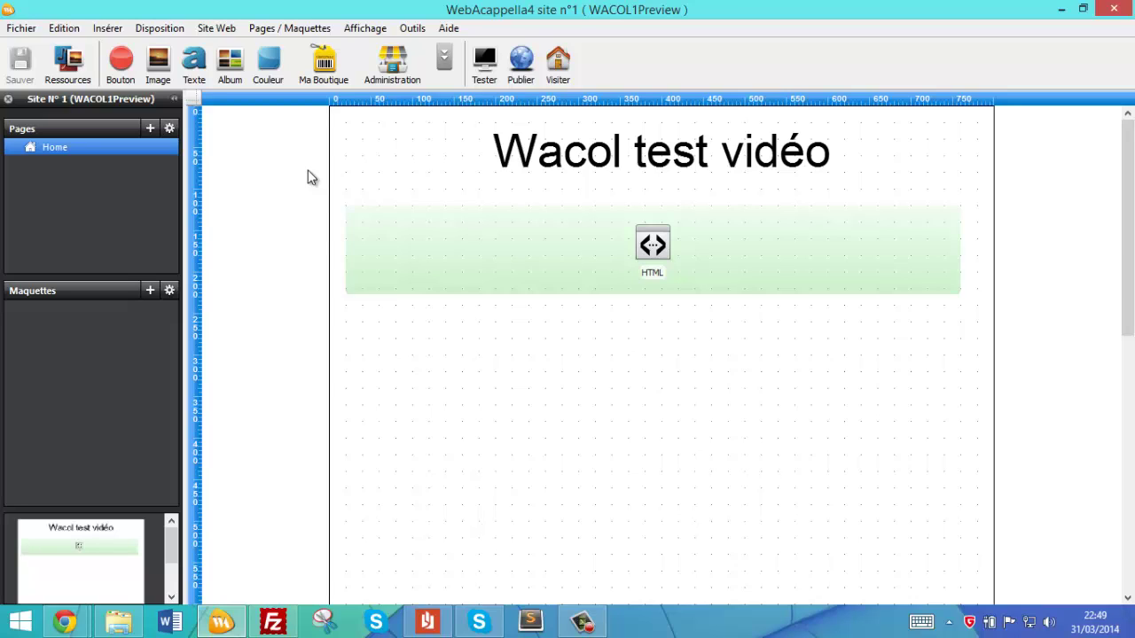
key(alt+Tab)
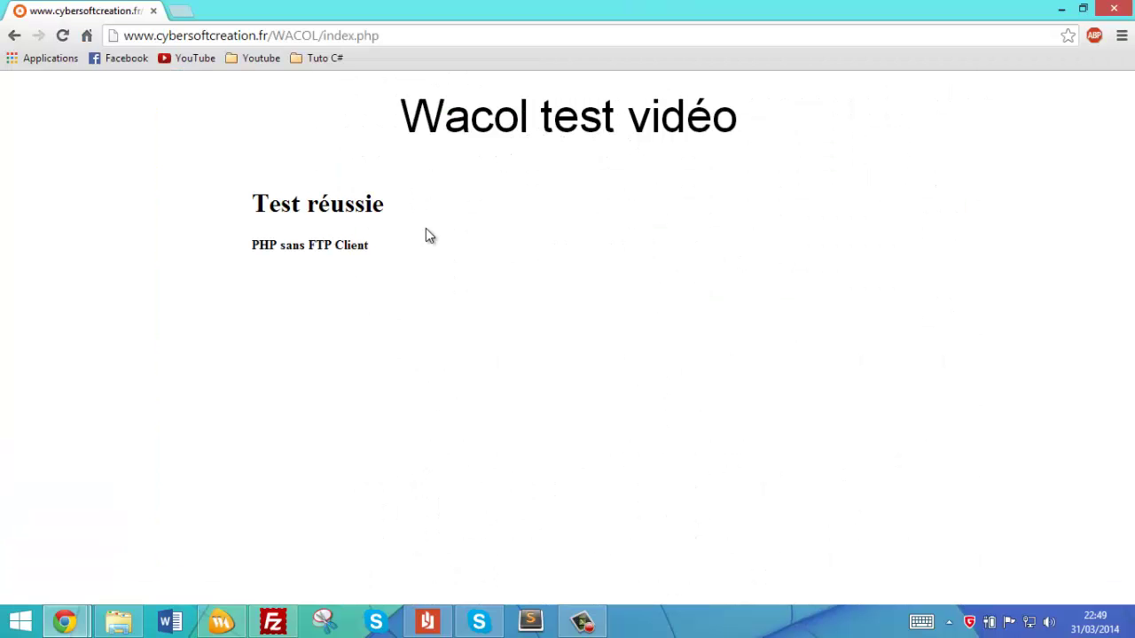